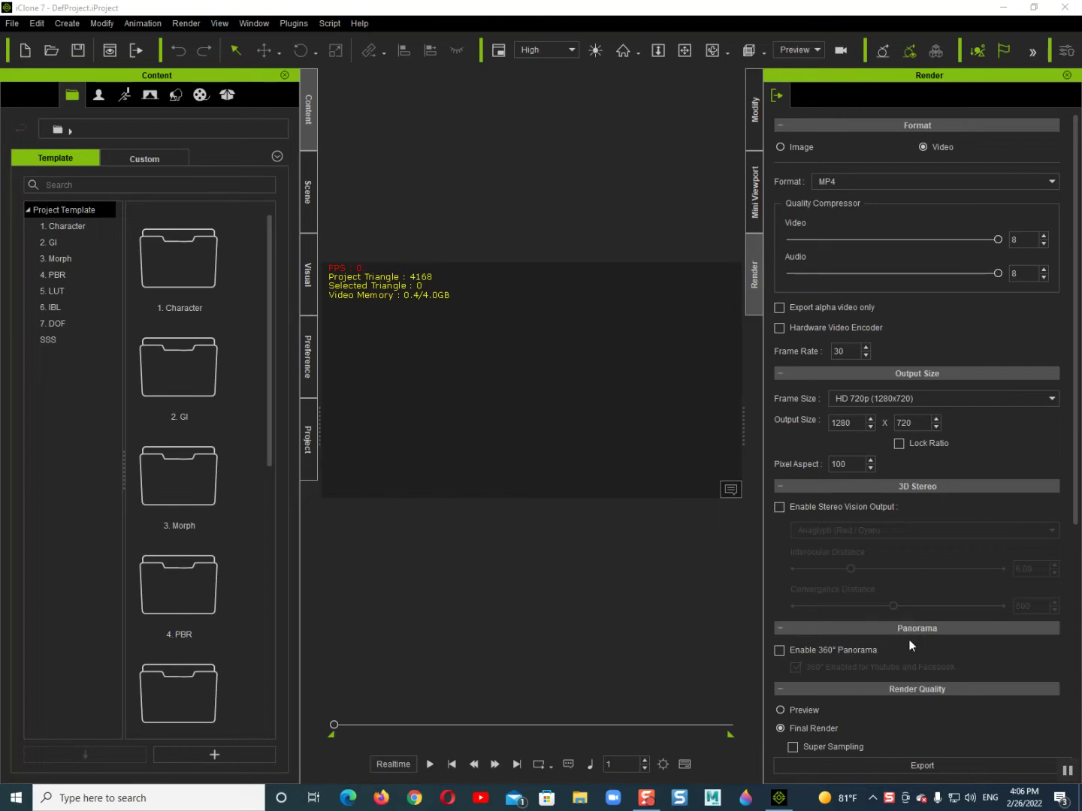
Step: Show the custom Terrain library with its Mountain and Terrain presets
{"action": "scroll", "coordinate": [909, 643], "scroll_direction": "down", "scroll_amount": 1}
{"action": "left_click", "coordinate": [887, 546]}
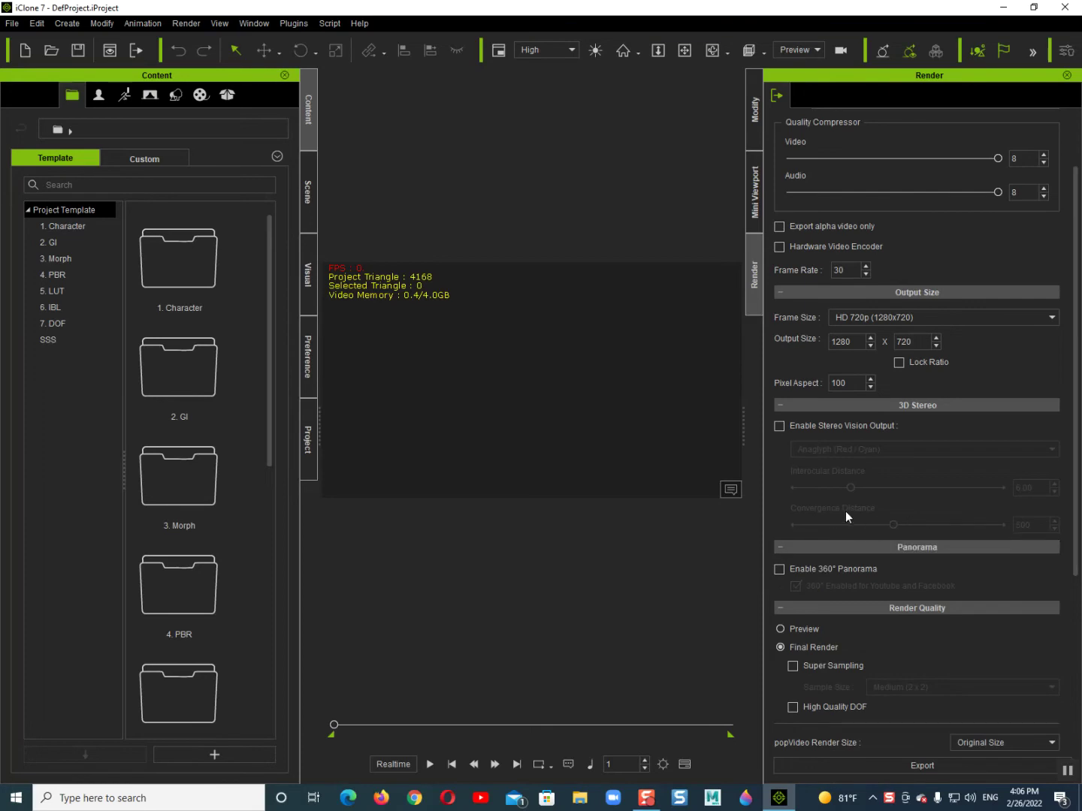
{"action": "left_click_drag", "start_coordinate": [436, 320], "coordinate": [579, 418]}
{"action": "left_click", "coordinate": [182, 94]}
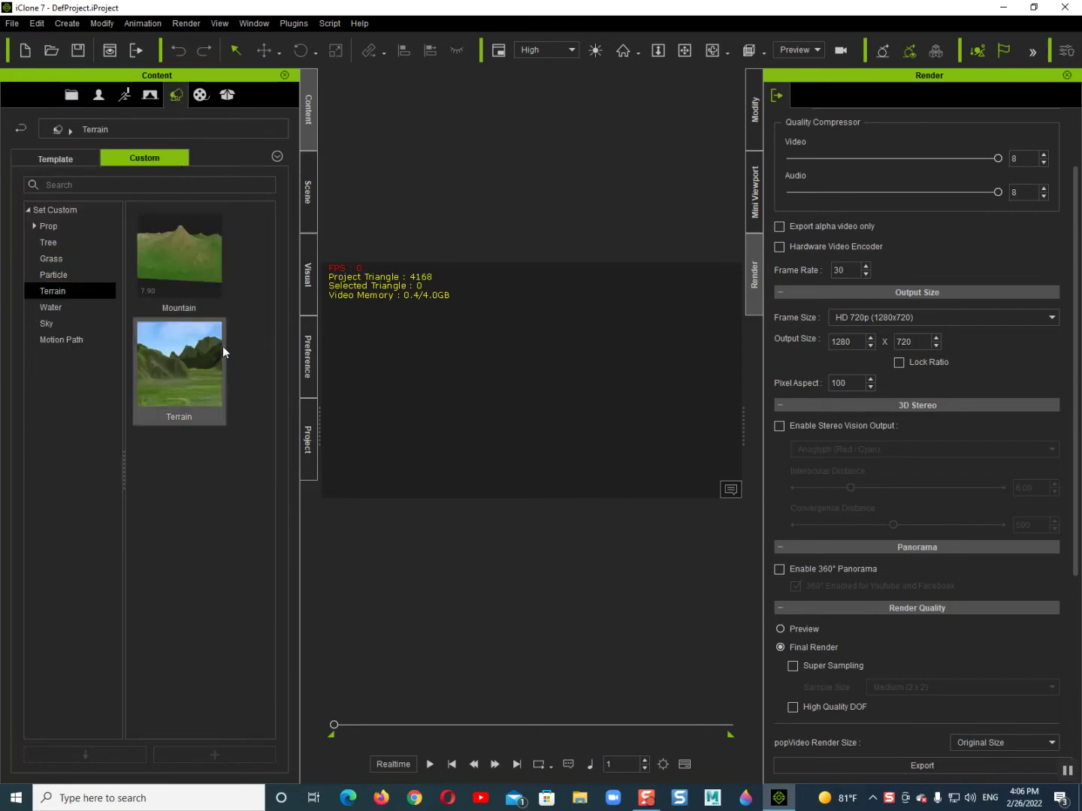
Step: Load the custom Terrain preset, browse template Sky and Terrain folders, and orbit to the mountains
{"action": "double_click", "coordinate": [183, 371]}
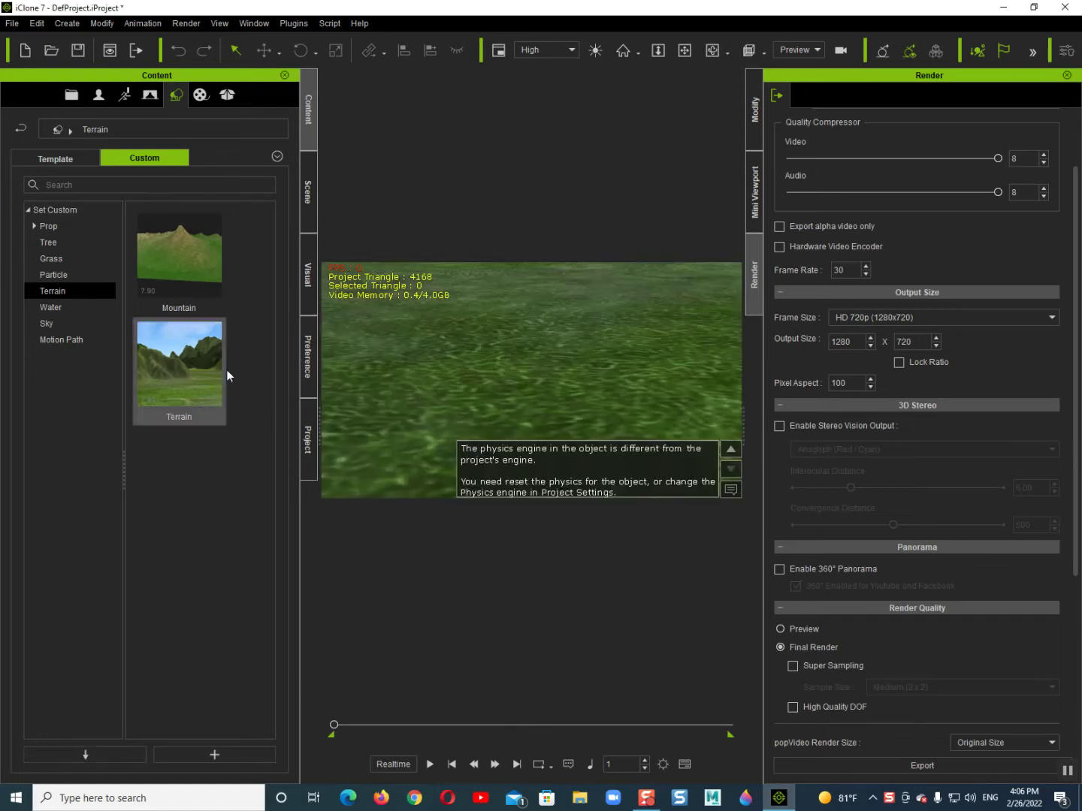
{"action": "mouse_move", "coordinate": [483, 362]}
{"action": "right_mouse_down"}
{"action": "mouse_move", "coordinate": [470, 325]}
{"action": "mouse_move", "coordinate": [492, 310]}
{"action": "mouse_move", "coordinate": [495, 381]}
{"action": "mouse_move", "coordinate": [484, 360]}
{"action": "right_mouse_up"}
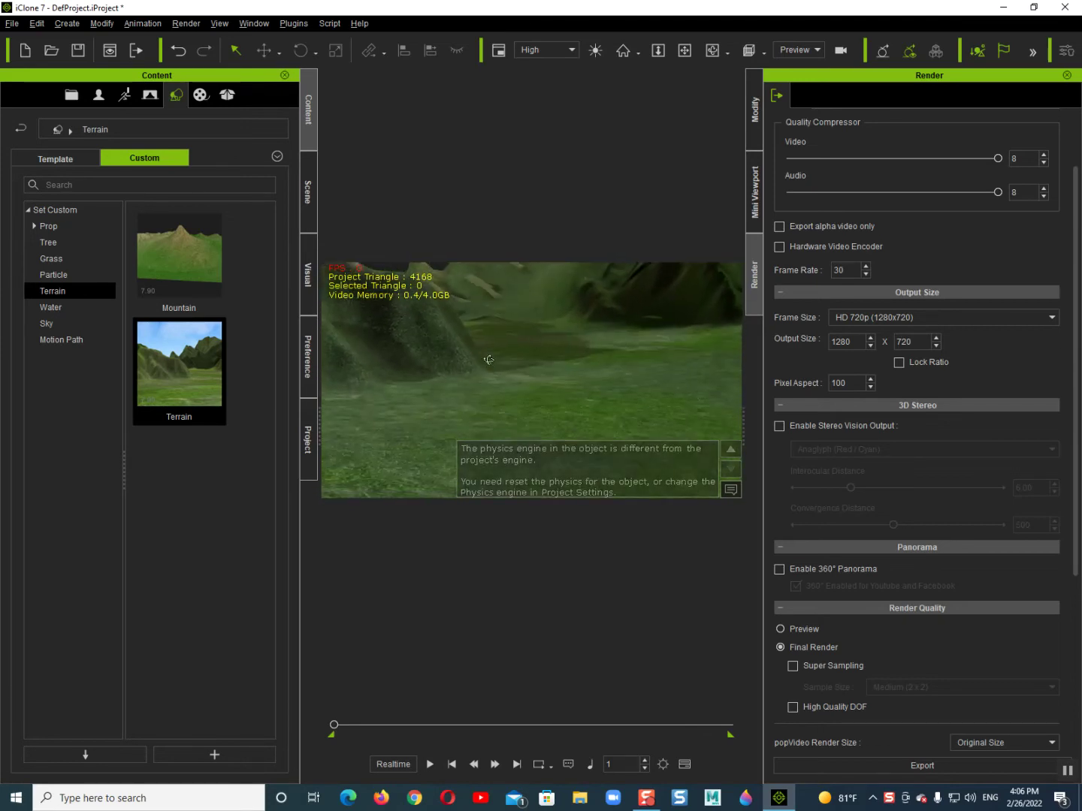
{"action": "left_click", "coordinate": [68, 158]}
{"action": "left_click", "coordinate": [46, 323]}
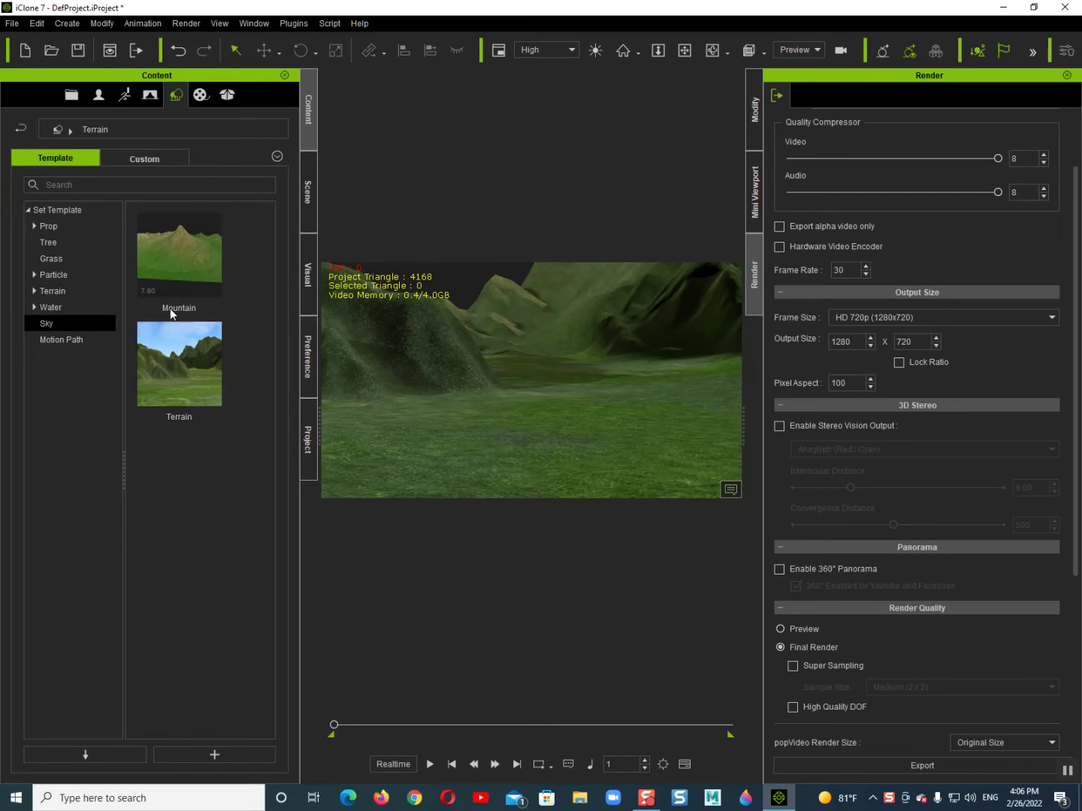
{"action": "left_click", "coordinate": [46, 292]}
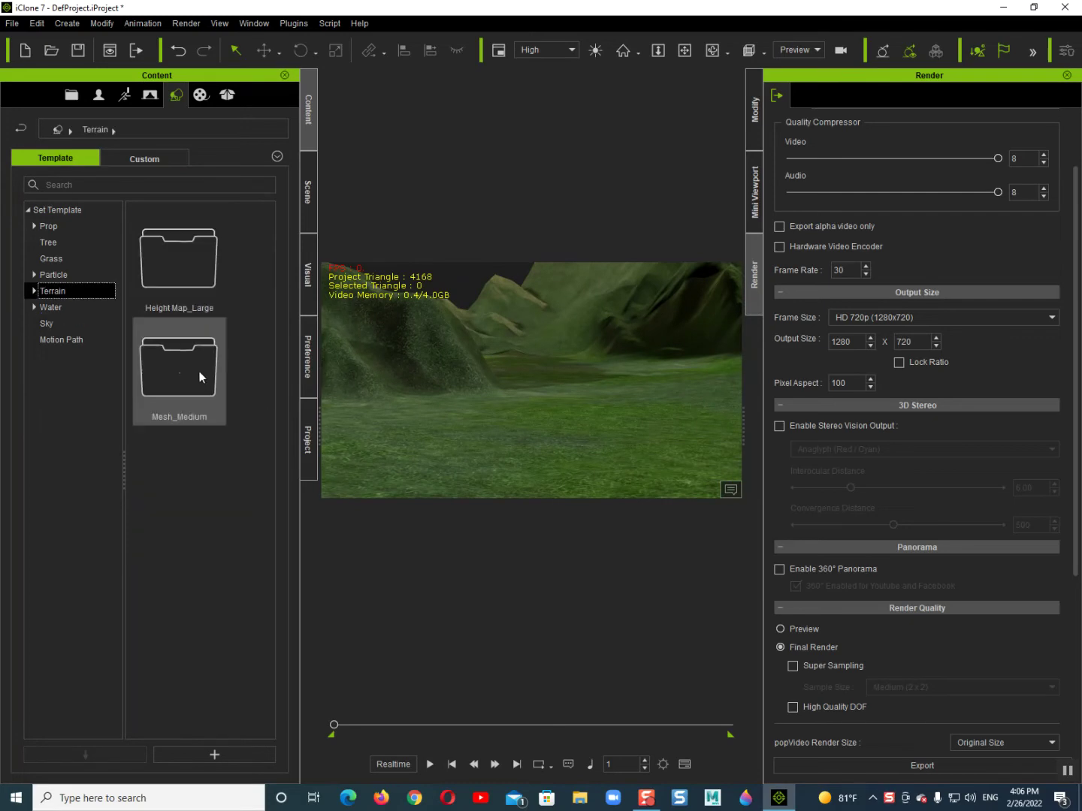
{"action": "left_click", "coordinate": [181, 287]}
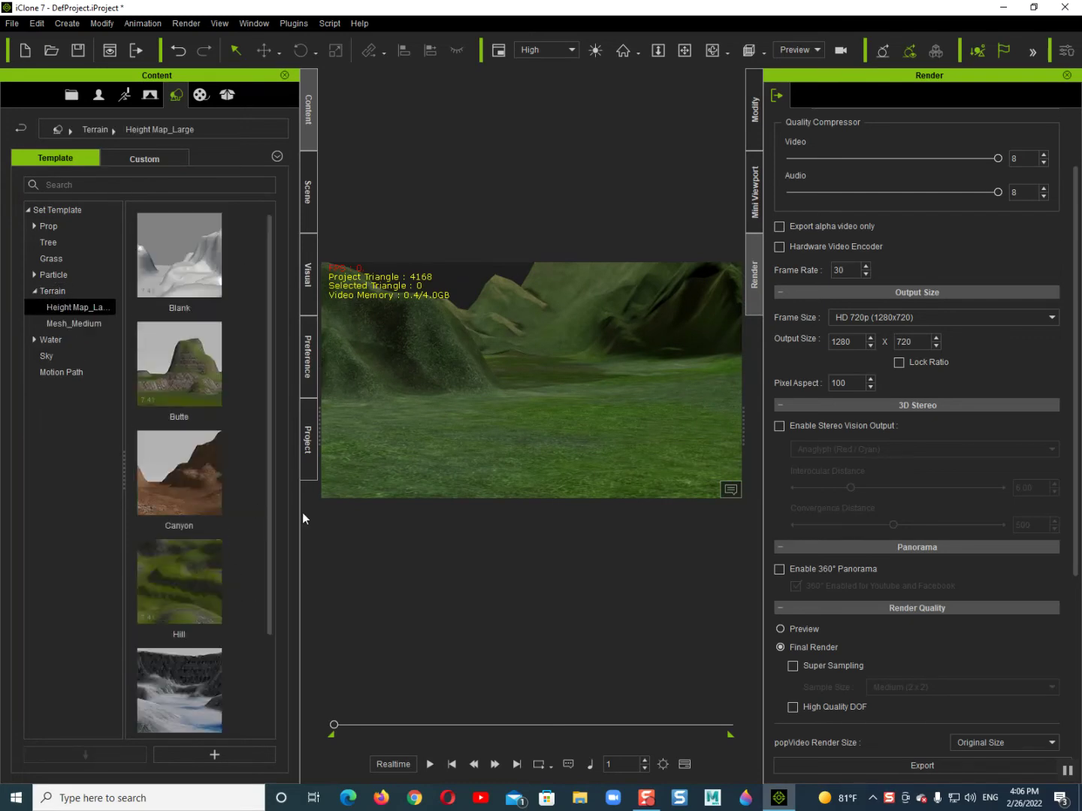
{"action": "left_click", "coordinate": [157, 161]}
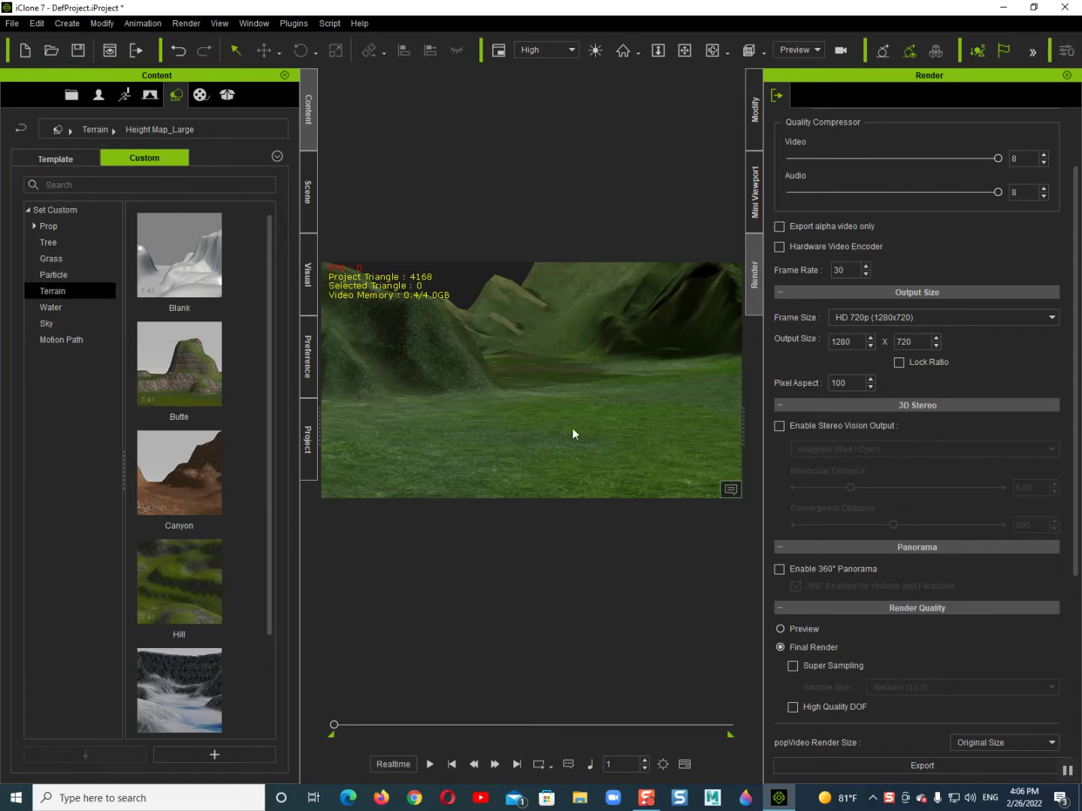
{"action": "mouse_move", "coordinate": [567, 414]}
{"action": "right_mouse_down"}
{"action": "mouse_move", "coordinate": [504, 350]}
{"action": "mouse_move", "coordinate": [490, 380]}
{"action": "right_mouse_up"}
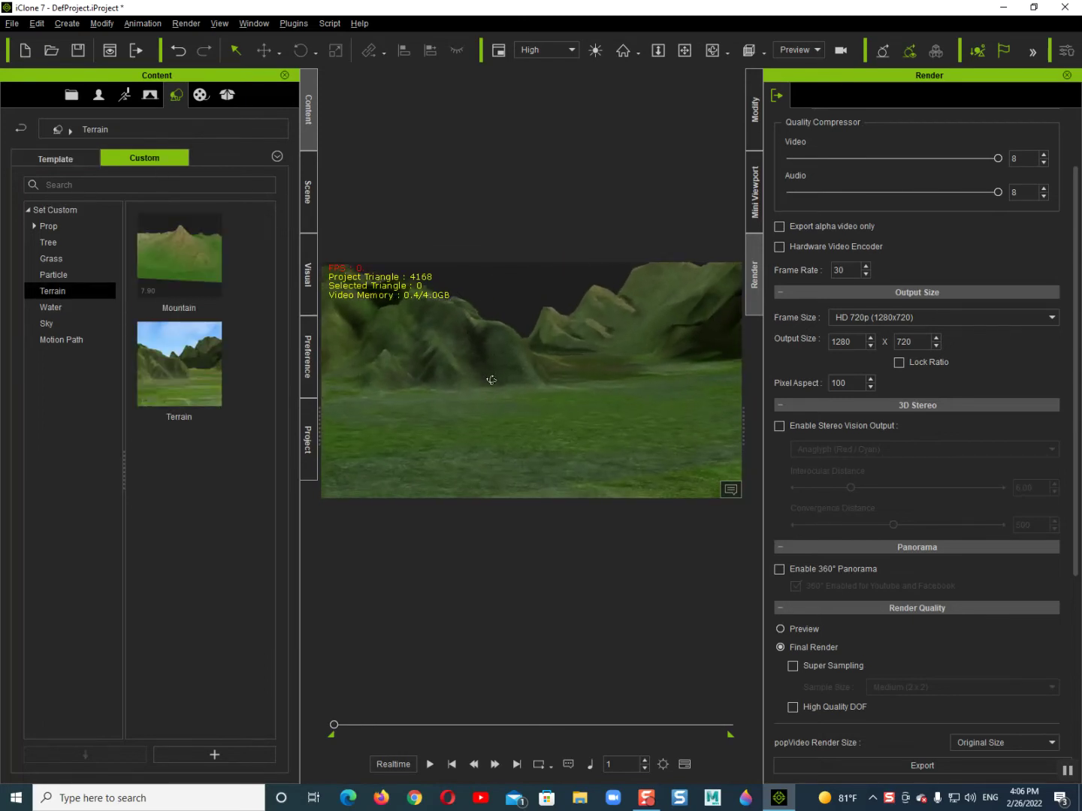
Step: Add the custom cloudy sky and select the Butte terrain in the scene list
{"action": "left_click", "coordinate": [47, 322]}
{"action": "double_click", "coordinate": [186, 278]}
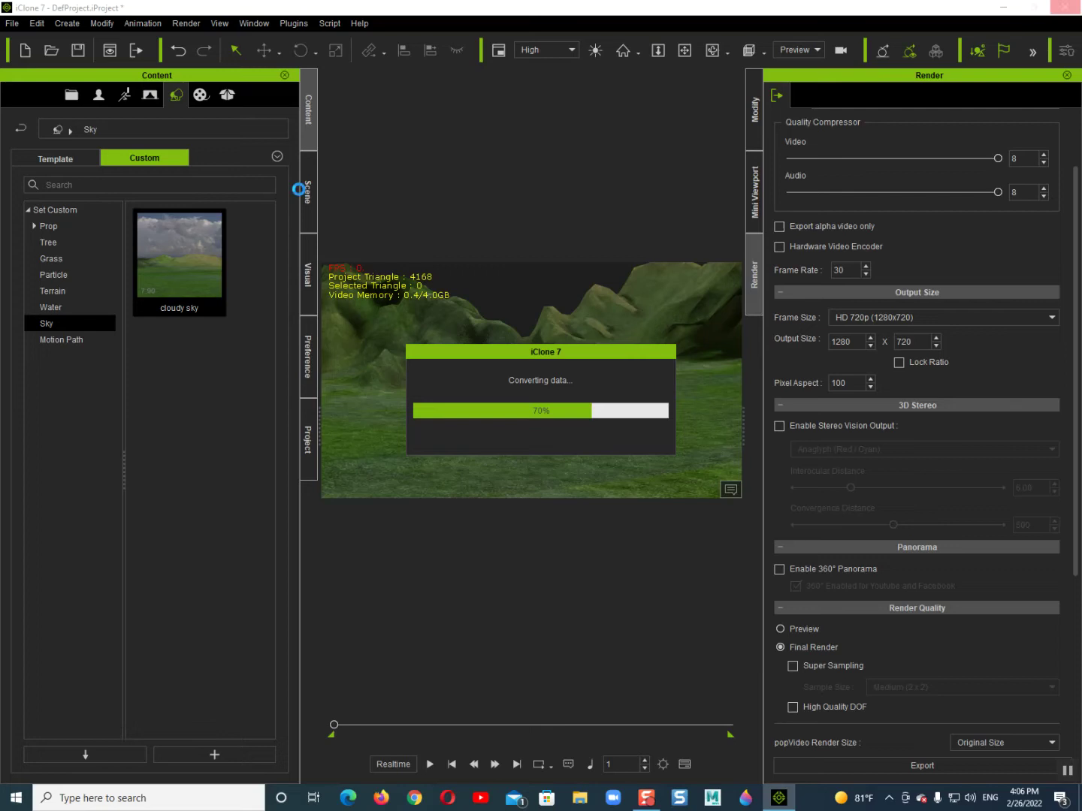
{"action": "left_click", "coordinate": [305, 192]}
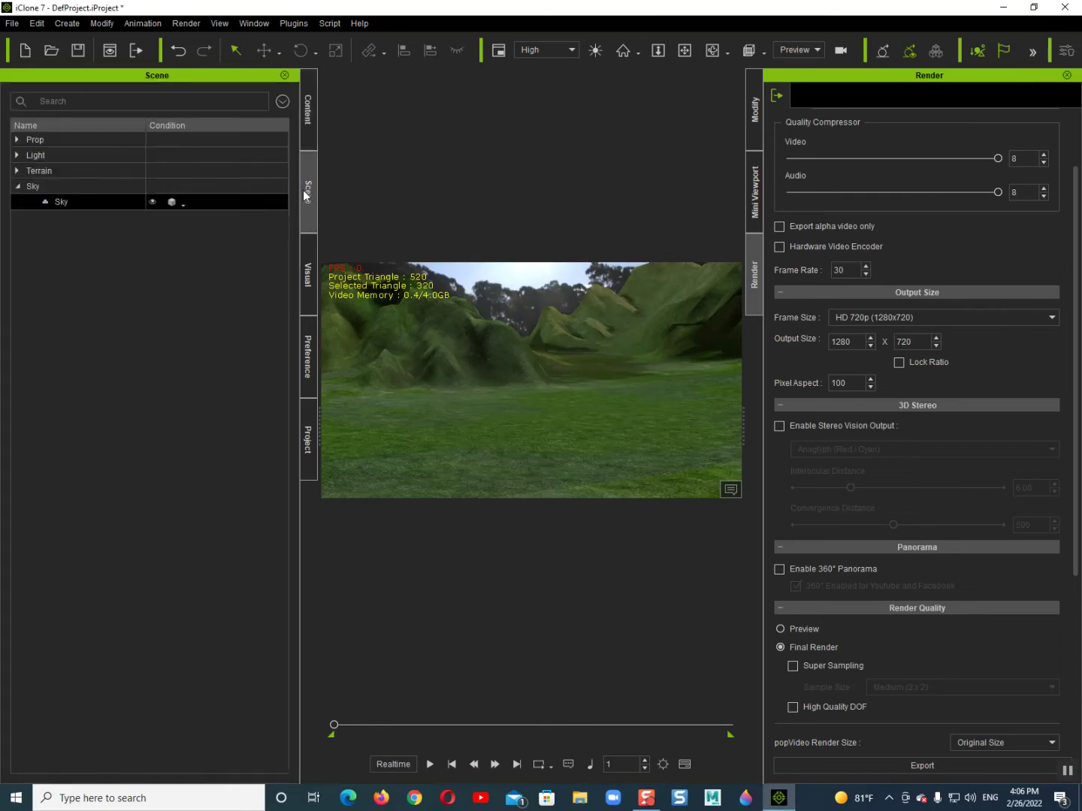
{"action": "double_click", "coordinate": [27, 173]}
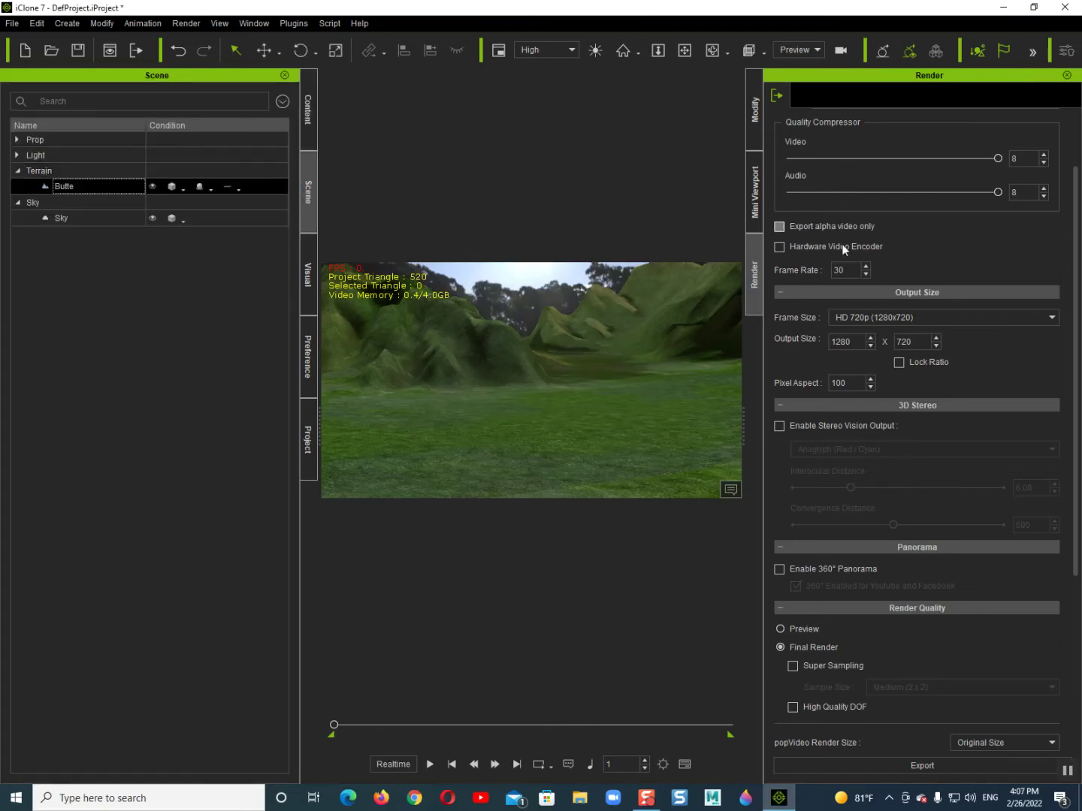
{"action": "scroll", "coordinate": [826, 225], "scroll_direction": "up", "scroll_amount": 3}
Step: Set the Butte terrain's height scale to 10 after trying 16 and 7, orbiting over the hills
{"action": "left_click", "coordinate": [755, 111]}
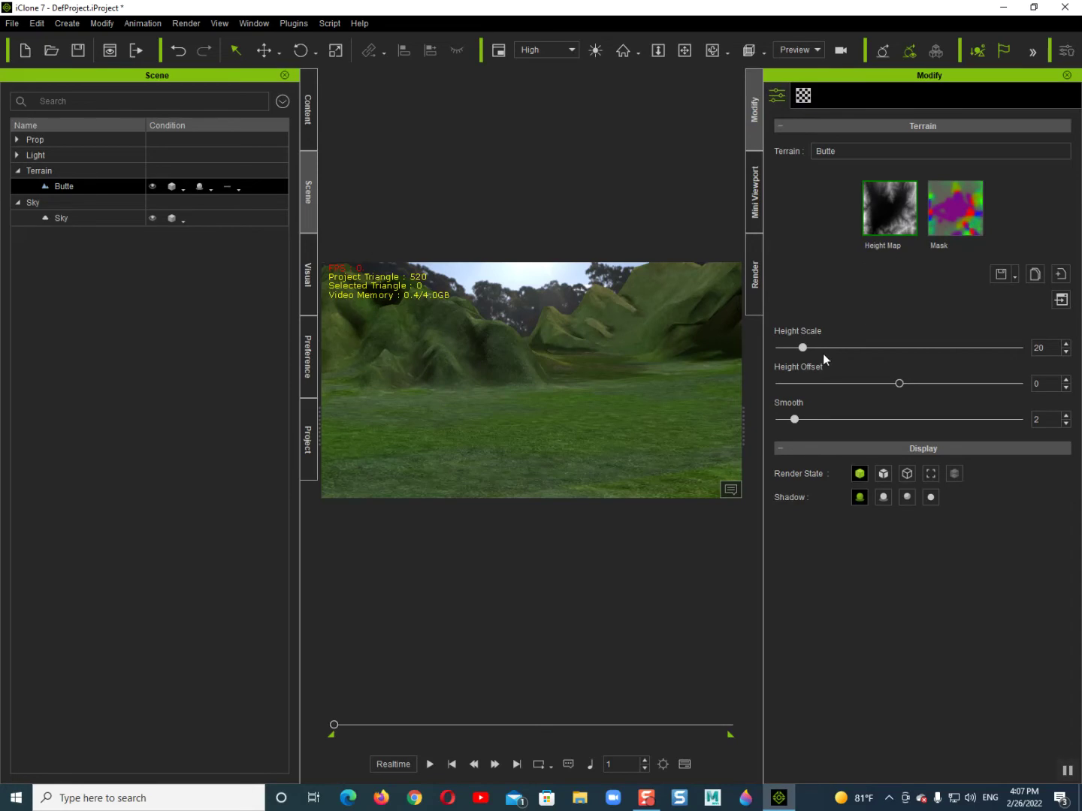
{"action": "left_click_drag", "start_coordinate": [806, 348], "coordinate": [795, 347]}
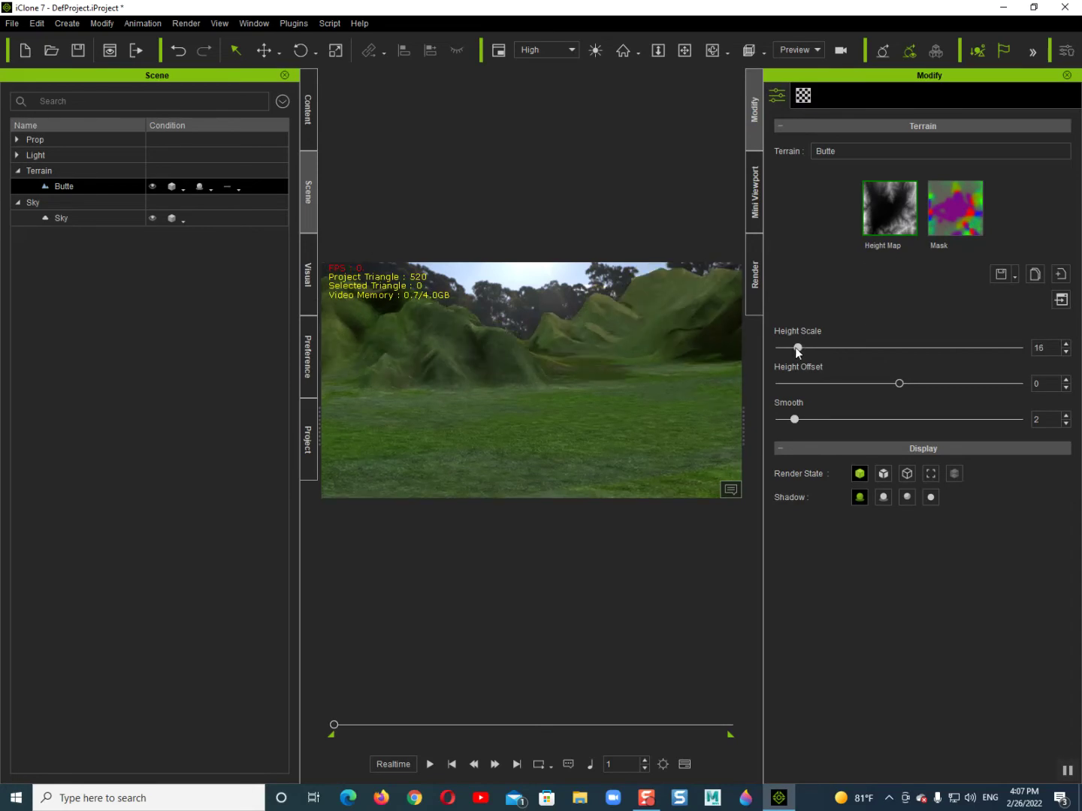
{"action": "left_click_drag", "start_coordinate": [795, 348], "coordinate": [786, 347]}
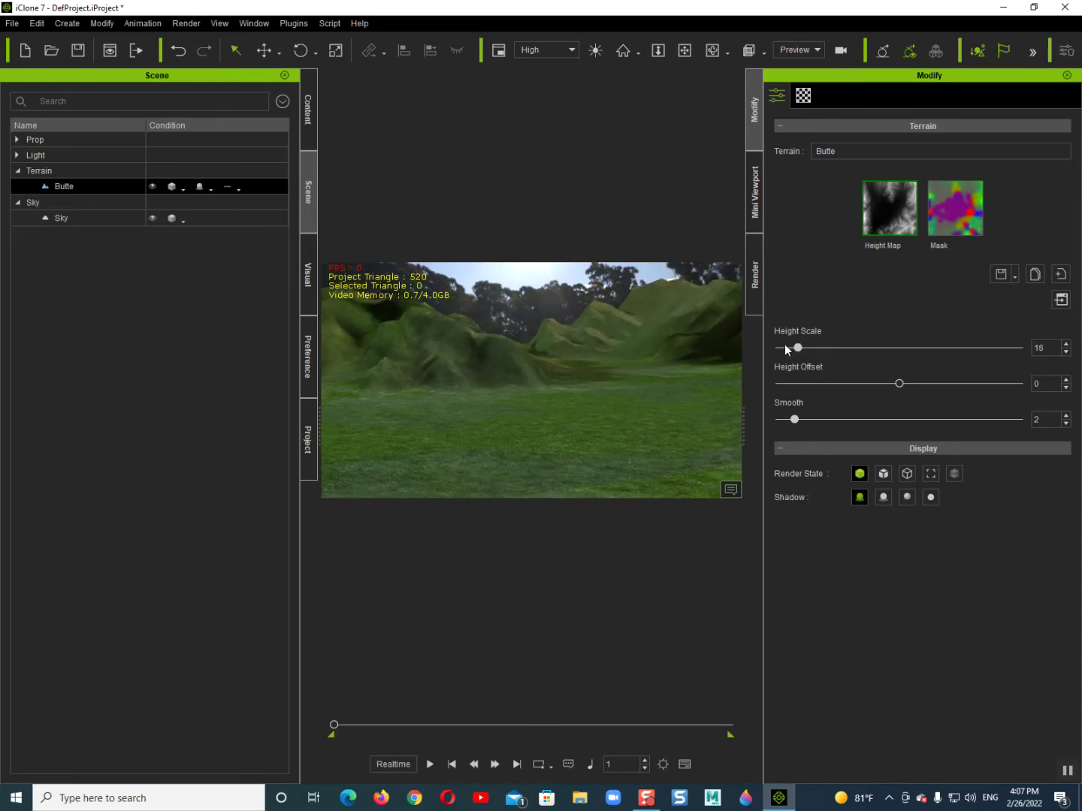
{"action": "mouse_move", "coordinate": [658, 357]}
{"action": "right_mouse_down"}
{"action": "mouse_move", "coordinate": [622, 363]}
{"action": "mouse_move", "coordinate": [617, 348]}
{"action": "mouse_move", "coordinate": [631, 351]}
{"action": "right_mouse_up"}
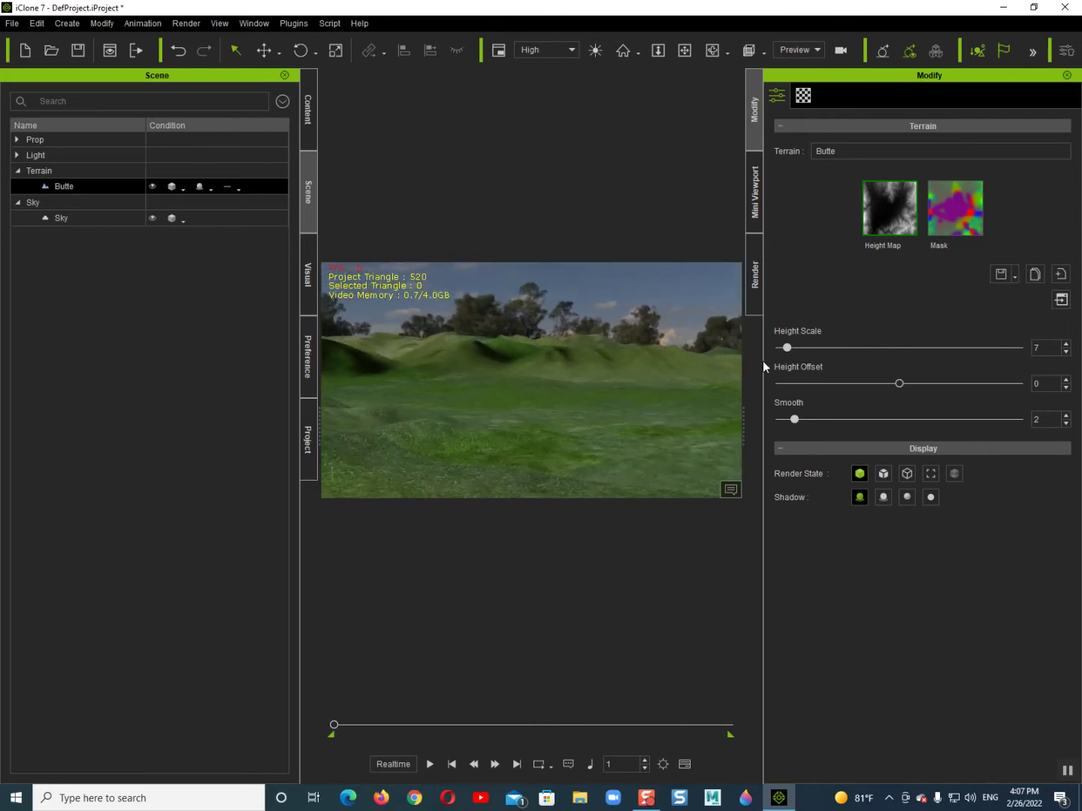
{"action": "left_click_drag", "start_coordinate": [788, 351], "coordinate": [793, 351]}
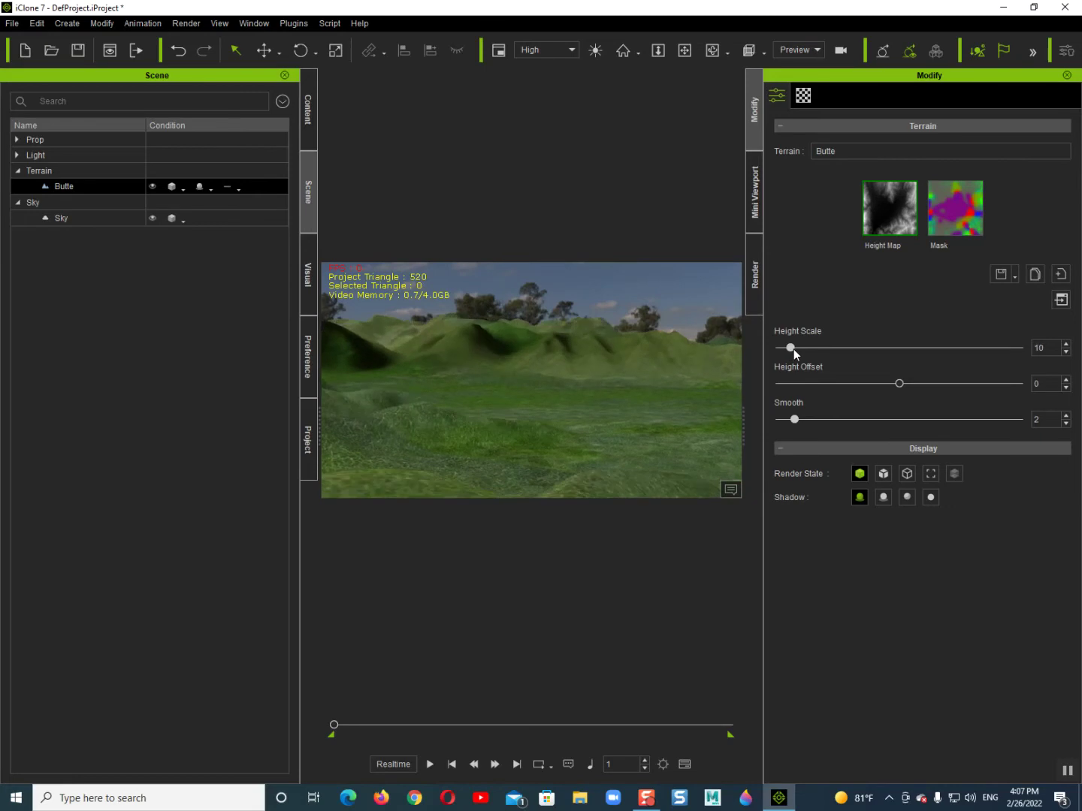
{"action": "mouse_move", "coordinate": [538, 390]}
{"action": "right_mouse_down"}
{"action": "mouse_move", "coordinate": [544, 431]}
{"action": "mouse_move", "coordinate": [536, 390]}
{"action": "mouse_move", "coordinate": [546, 290]}
{"action": "mouse_move", "coordinate": [511, 372]}
{"action": "mouse_move", "coordinate": [496, 374]}
{"action": "mouse_move", "coordinate": [517, 379]}
{"action": "mouse_move", "coordinate": [493, 328]}
{"action": "mouse_move", "coordinate": [453, 427]}
{"action": "mouse_move", "coordinate": [429, 409]}
{"action": "mouse_move", "coordinate": [433, 368]}
{"action": "mouse_move", "coordinate": [430, 394]}
{"action": "mouse_move", "coordinate": [466, 382]}
{"action": "mouse_move", "coordinate": [443, 398]}
{"action": "mouse_move", "coordinate": [475, 364]}
{"action": "right_mouse_up"}
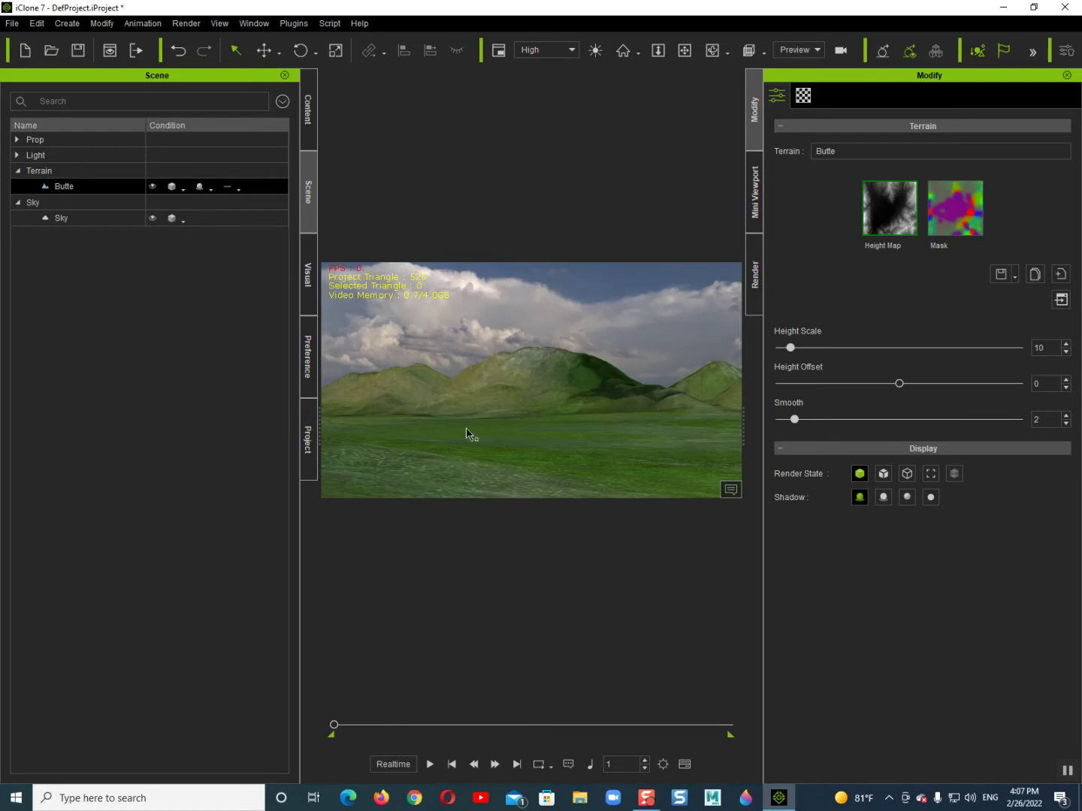
{"action": "left_click", "coordinate": [755, 271]}
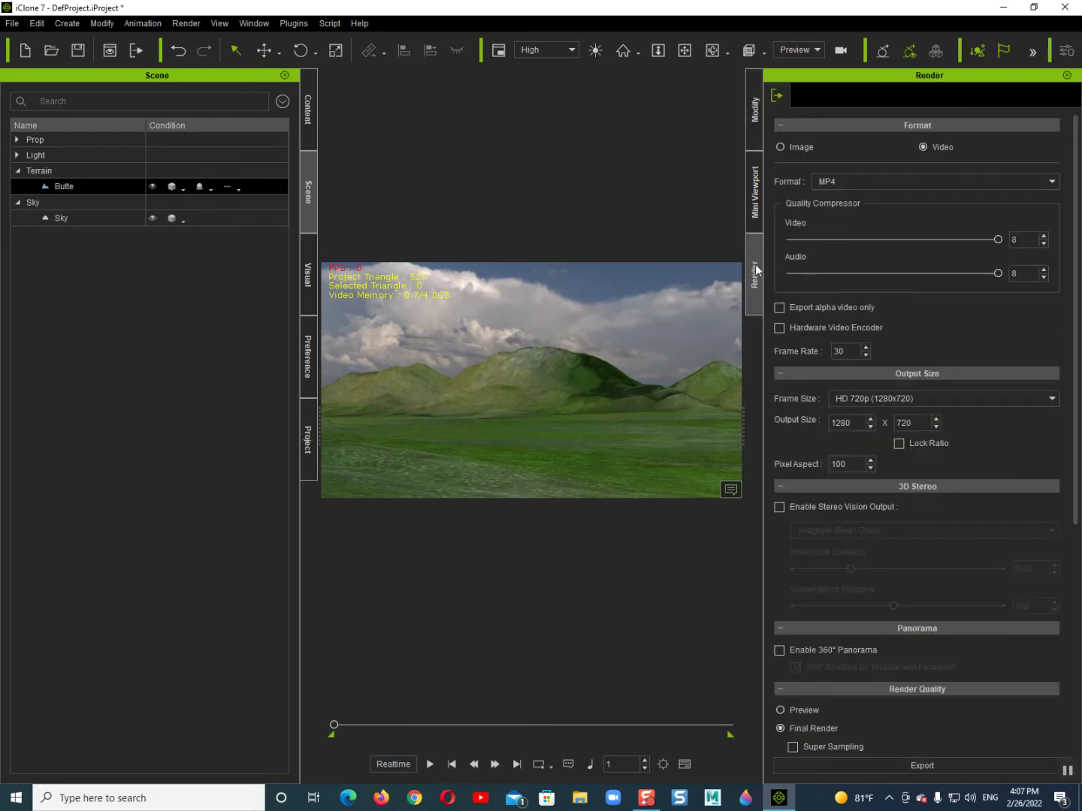
Step: Enable 360° panorama rendering with ambient occlusion turned off, and orbit the panoramic view
{"action": "left_click", "coordinate": [792, 650]}
{"action": "mouse_move", "coordinate": [469, 344]}
{"action": "left_mouse_down"}
{"action": "mouse_move", "coordinate": [459, 362]}
{"action": "mouse_move", "coordinate": [483, 337]}
{"action": "mouse_move", "coordinate": [479, 320]}
{"action": "left_mouse_up"}
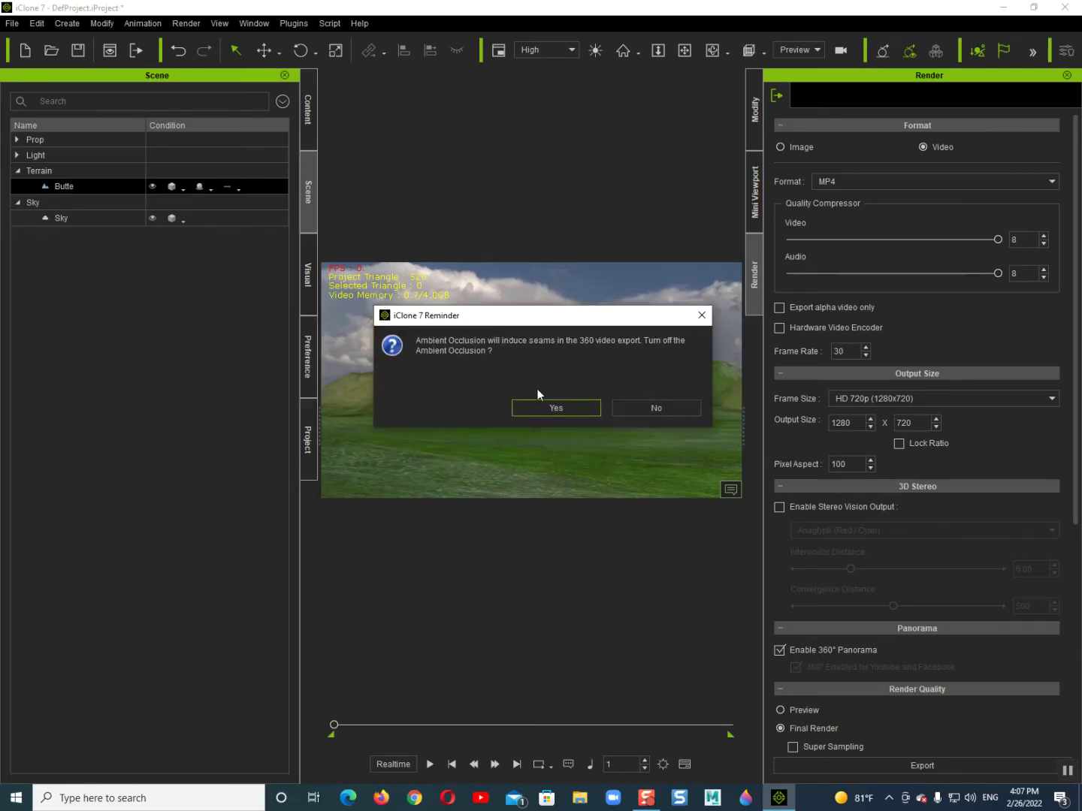
{"action": "left_click", "coordinate": [552, 413]}
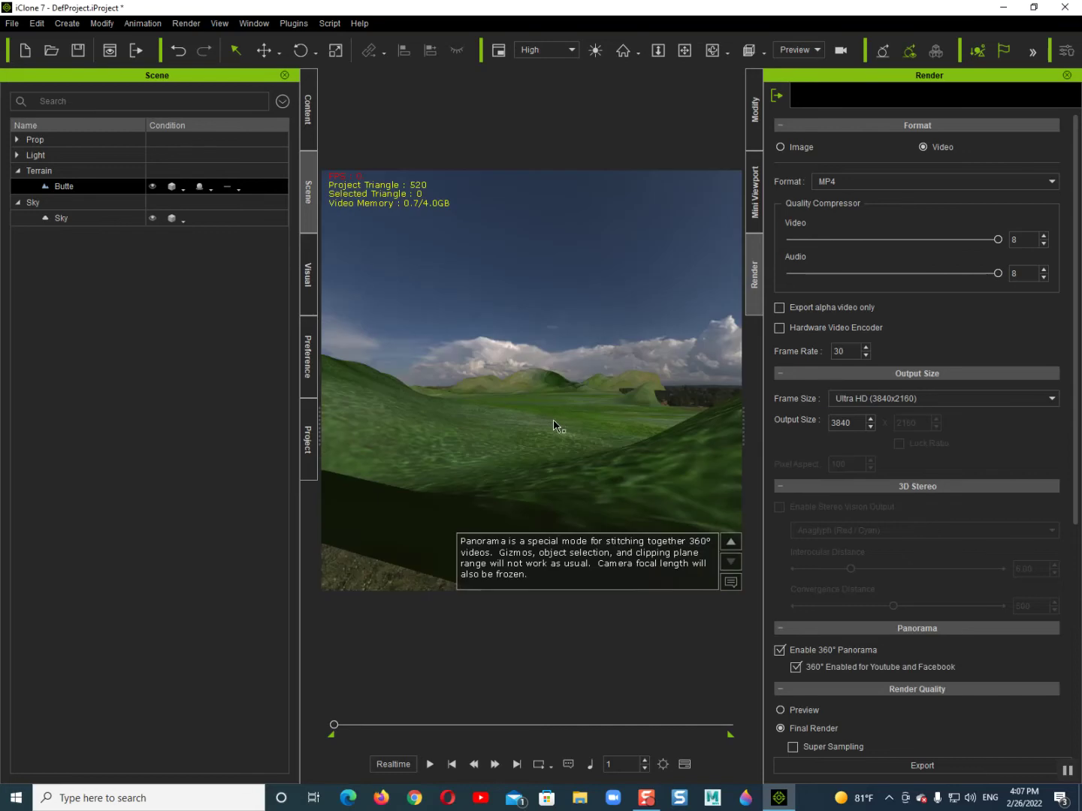
{"action": "left_click", "coordinate": [696, 575]}
{"action": "scroll", "coordinate": [459, 432], "scroll_direction": "up", "scroll_amount": 2}
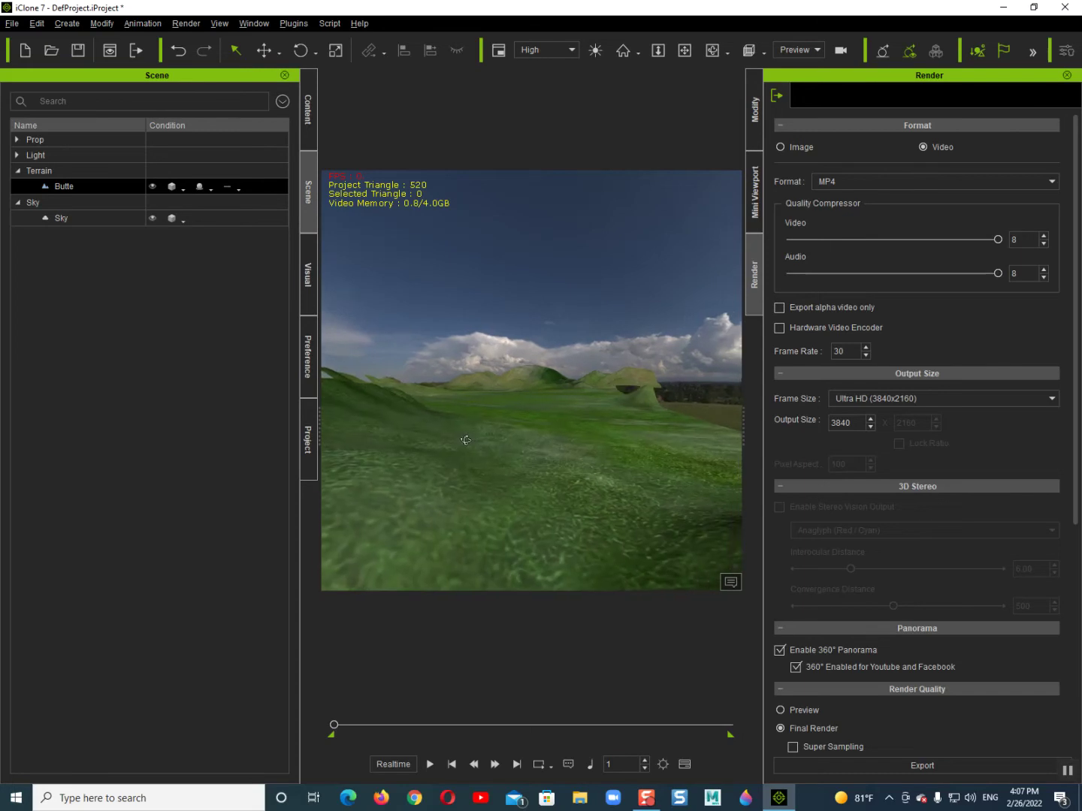
{"action": "right_click_drag", "start_coordinate": [463, 439], "coordinate": [501, 594]}
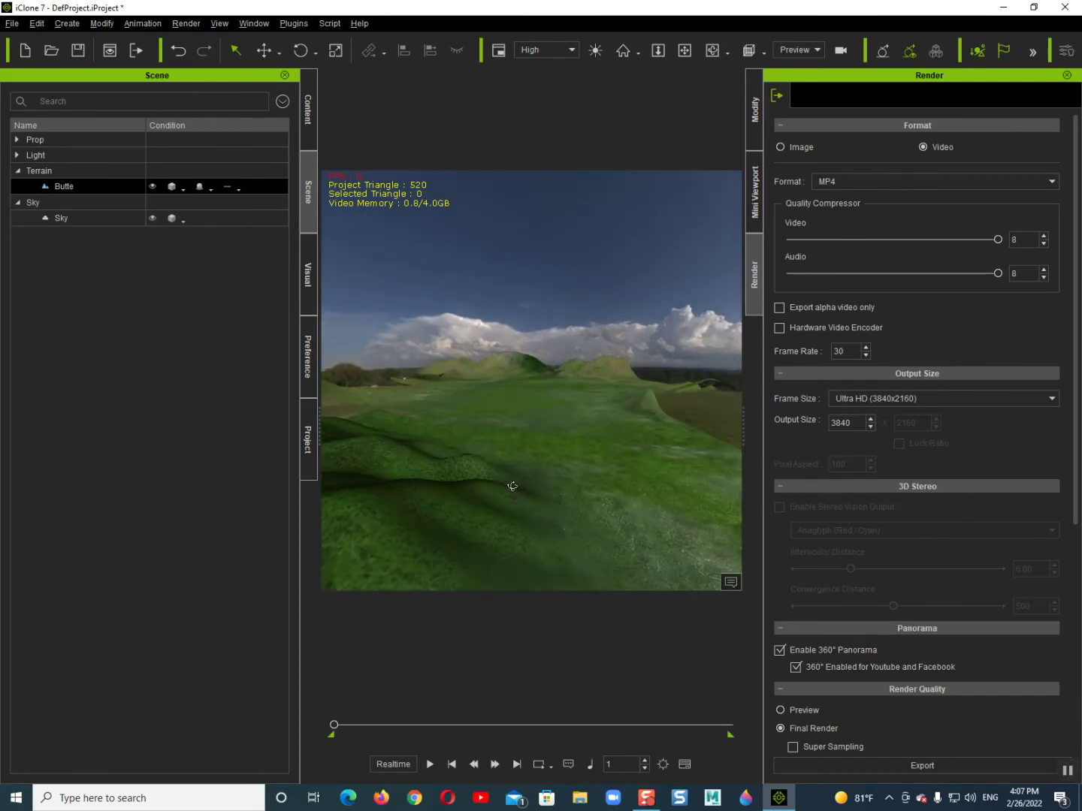
{"action": "right_click_drag", "start_coordinate": [501, 594], "coordinate": [501, 473]}
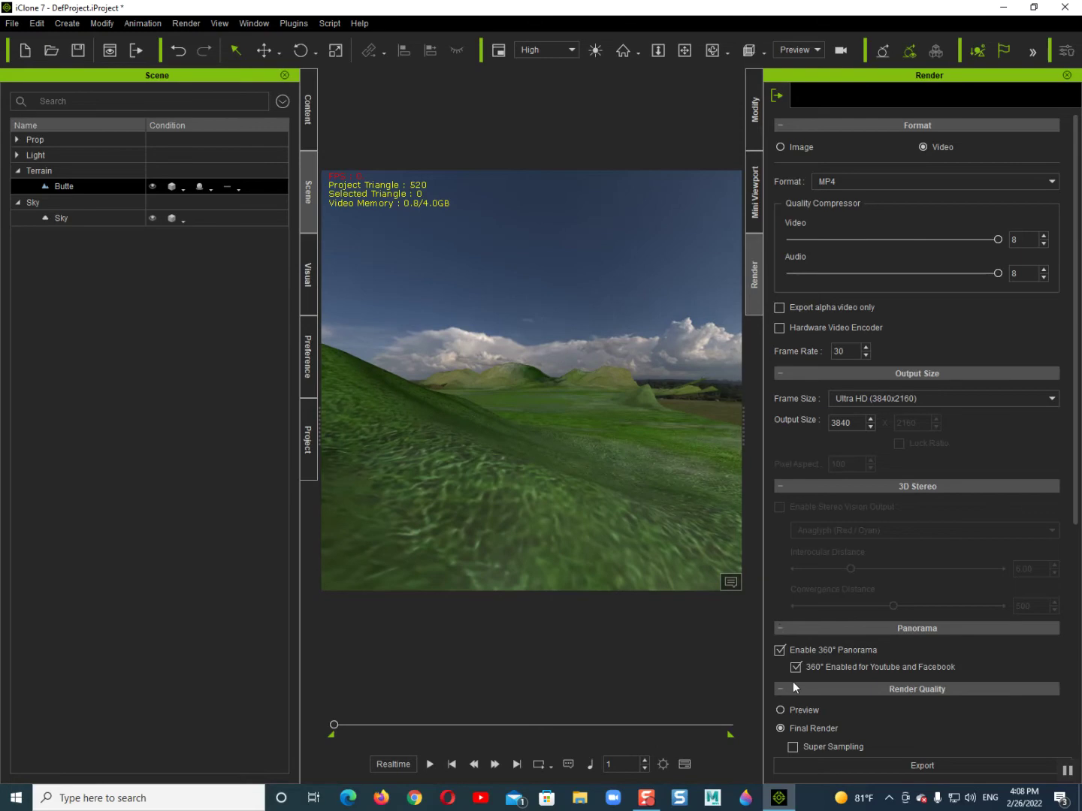
Step: Render the current frame as PNG image '1' and close its preview
{"action": "left_click", "coordinate": [780, 146]}
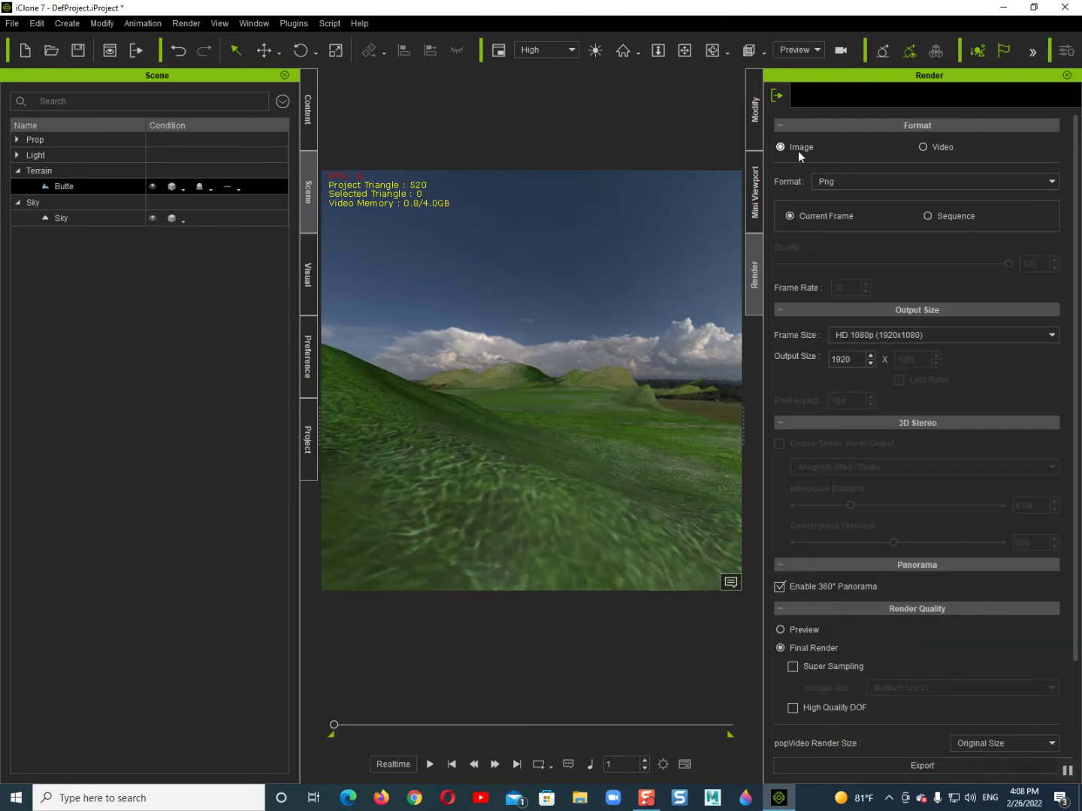
{"action": "left_click", "coordinate": [925, 764]}
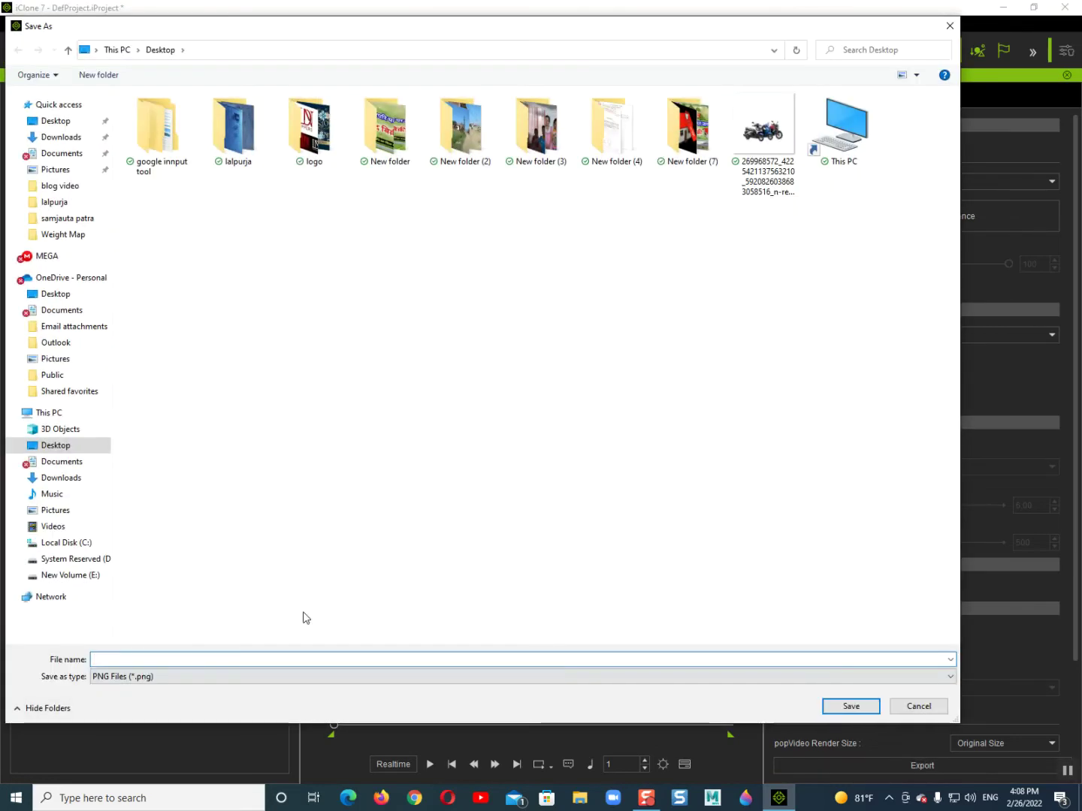
{"action": "type", "text": "1"}
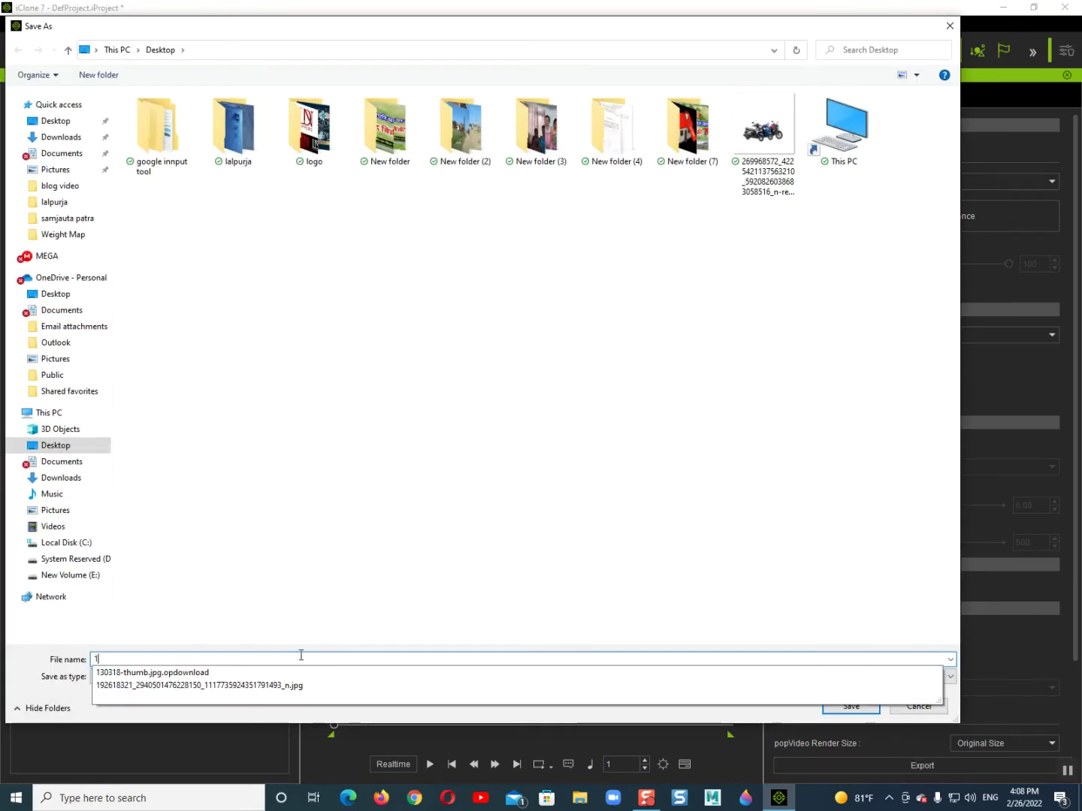
{"action": "key", "text": "Return"}
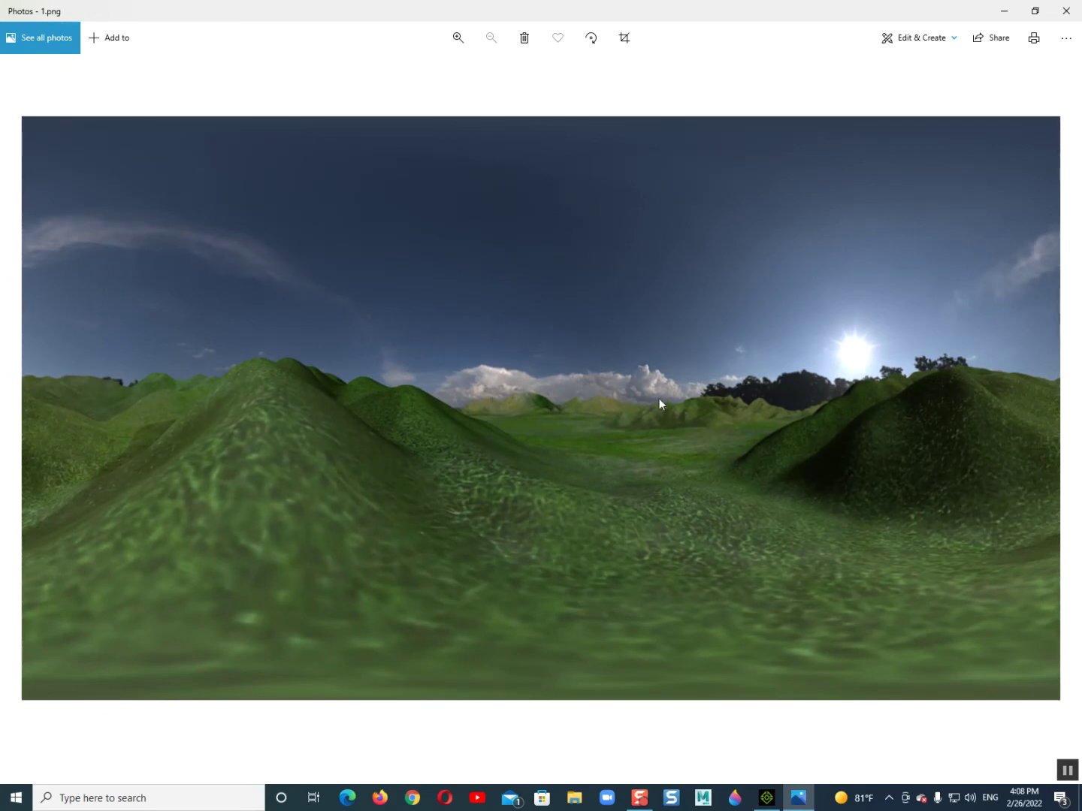
{"action": "left_click", "coordinate": [1066, 9]}
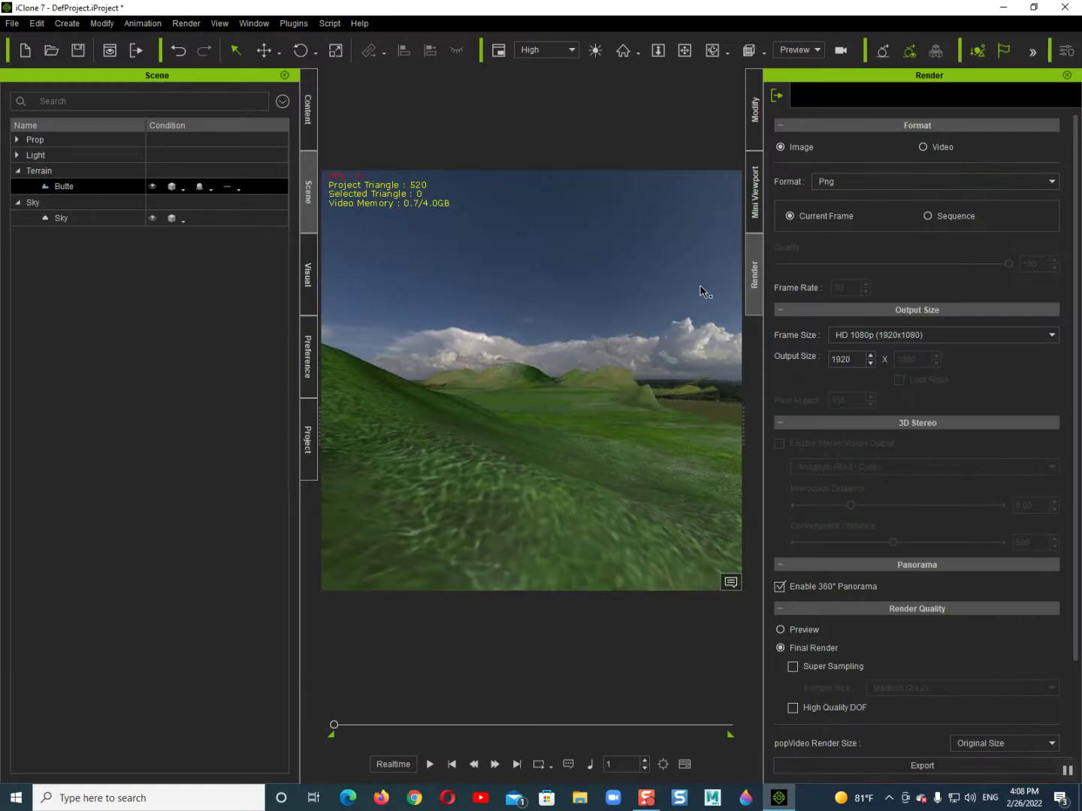
Step: Turn 360° panorama output off, dismiss the notice, and orbit the widescreen view
{"action": "left_click", "coordinate": [780, 587]}
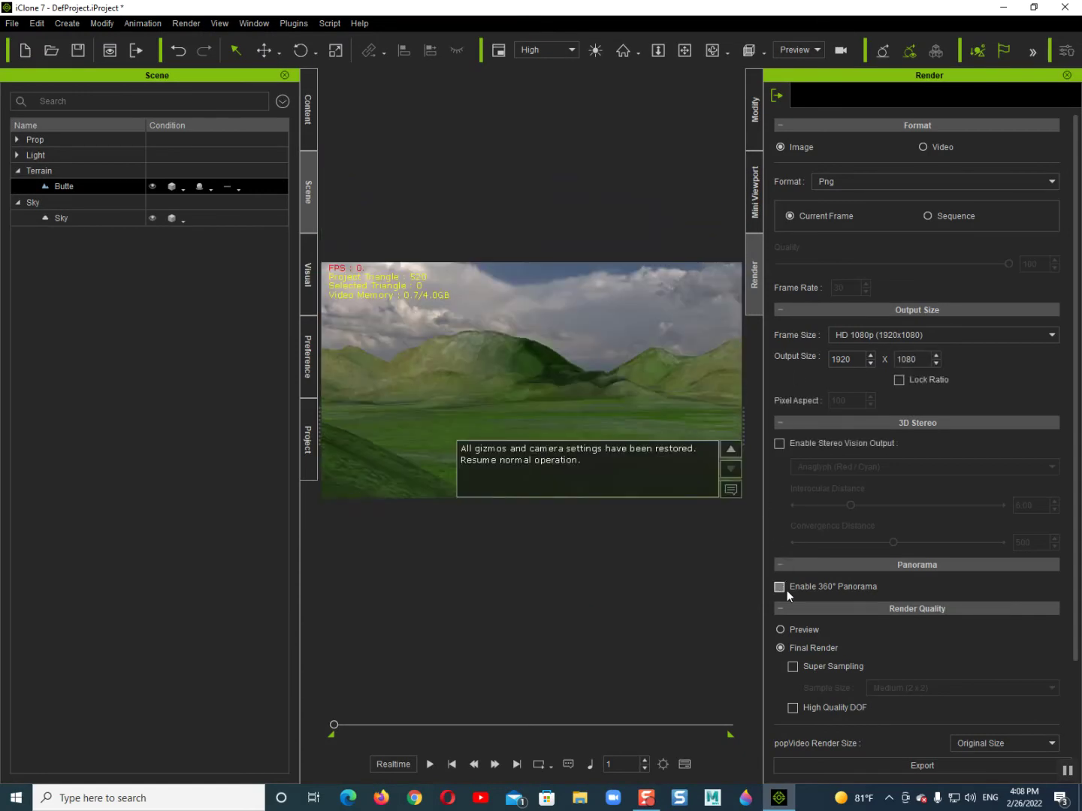
{"action": "left_click", "coordinate": [780, 587]}
{"action": "left_click", "coordinate": [894, 565]}
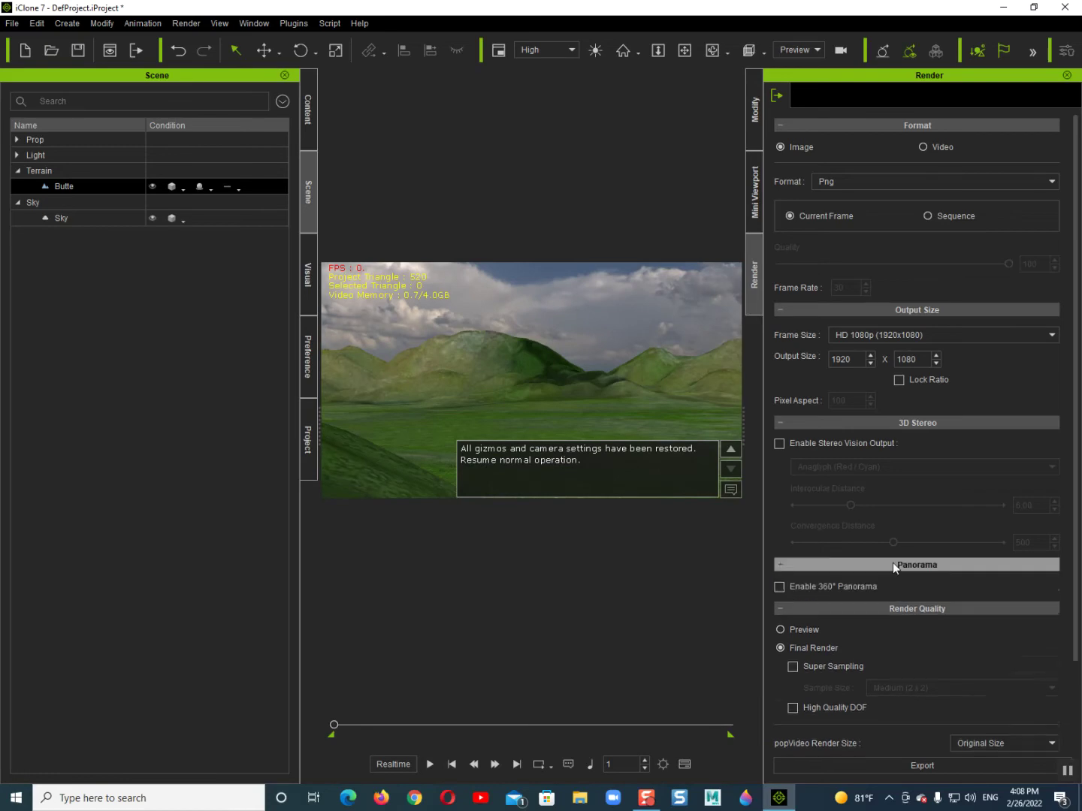
{"action": "left_click", "coordinate": [894, 564]}
{"action": "left_click", "coordinate": [790, 586]}
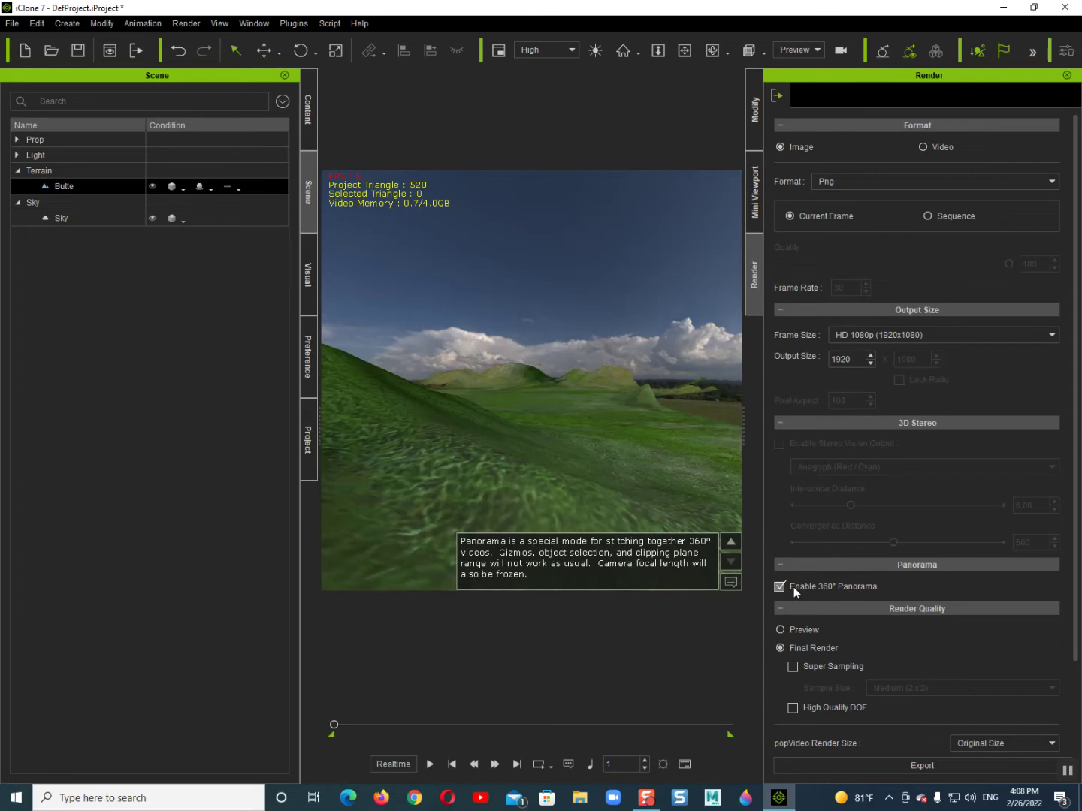
{"action": "left_click", "coordinate": [780, 587]}
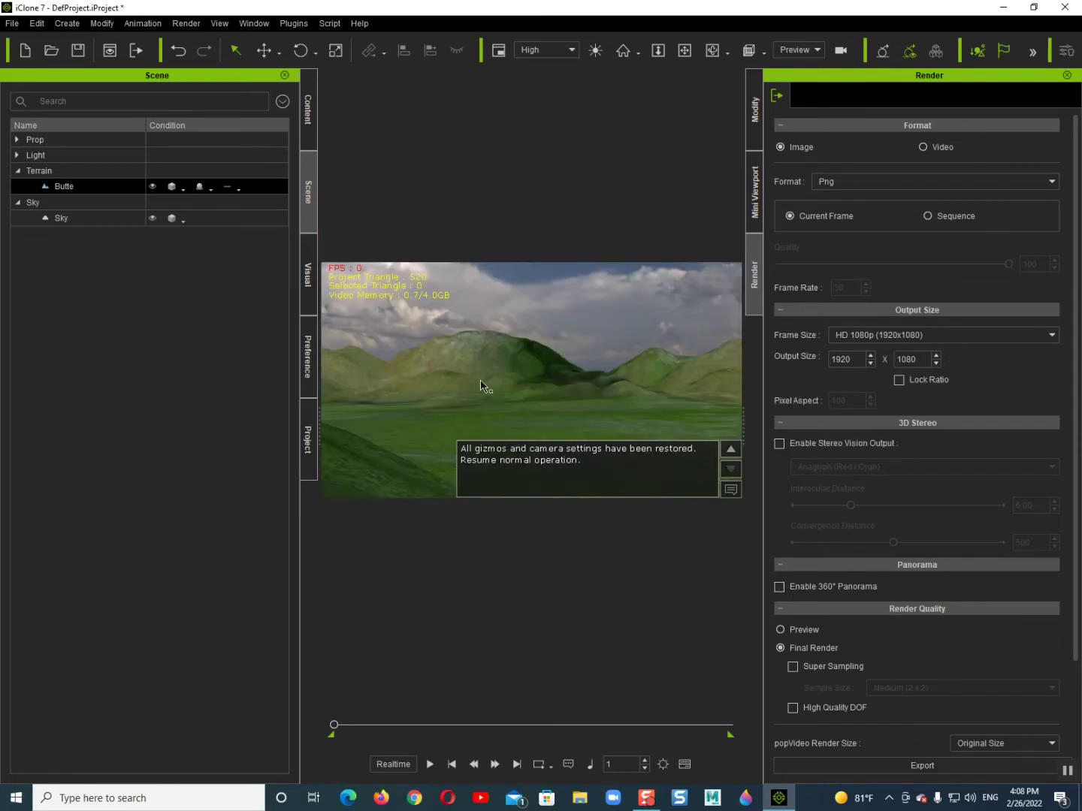
{"action": "left_click", "coordinate": [737, 492]}
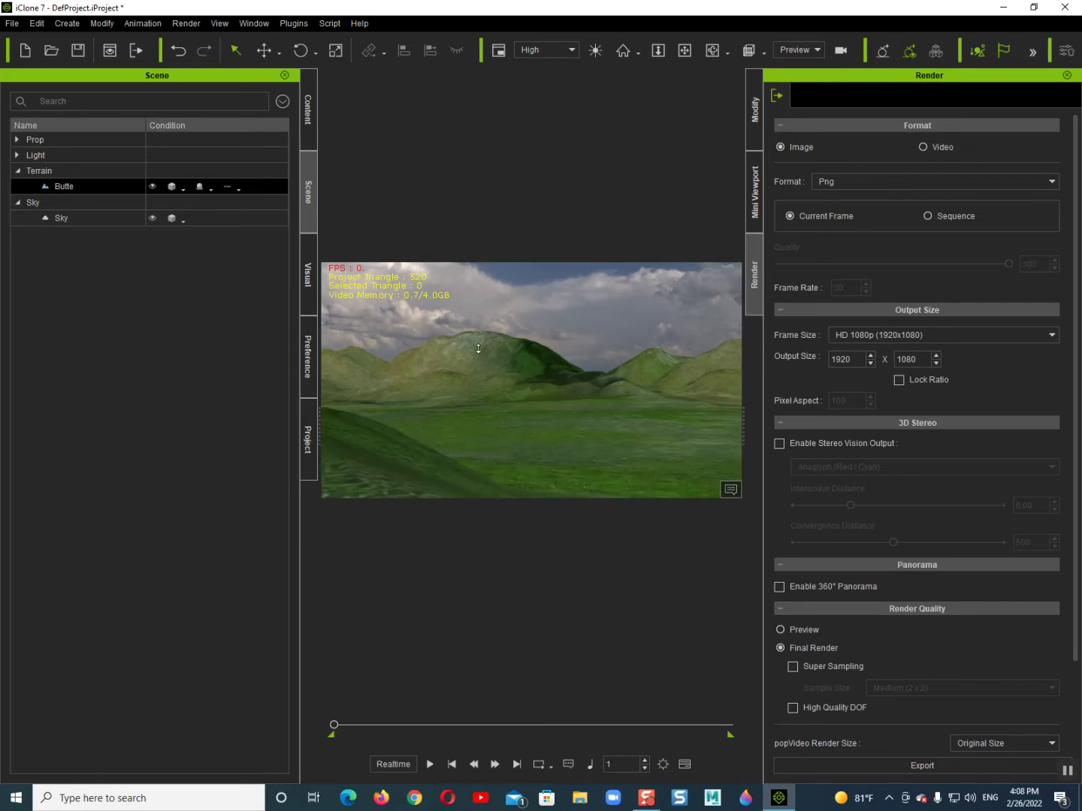
{"action": "left_click_drag", "start_coordinate": [465, 365], "coordinate": [309, 129], "text": "alt"}
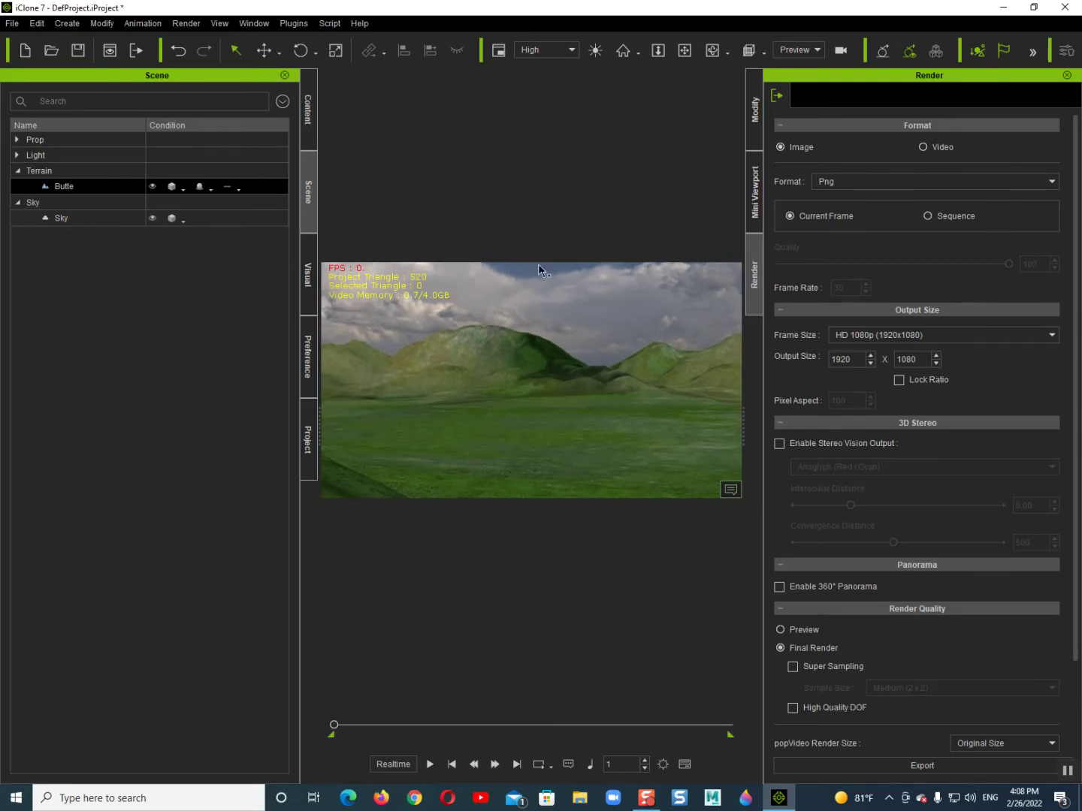
{"action": "left_click", "coordinate": [548, 418]}
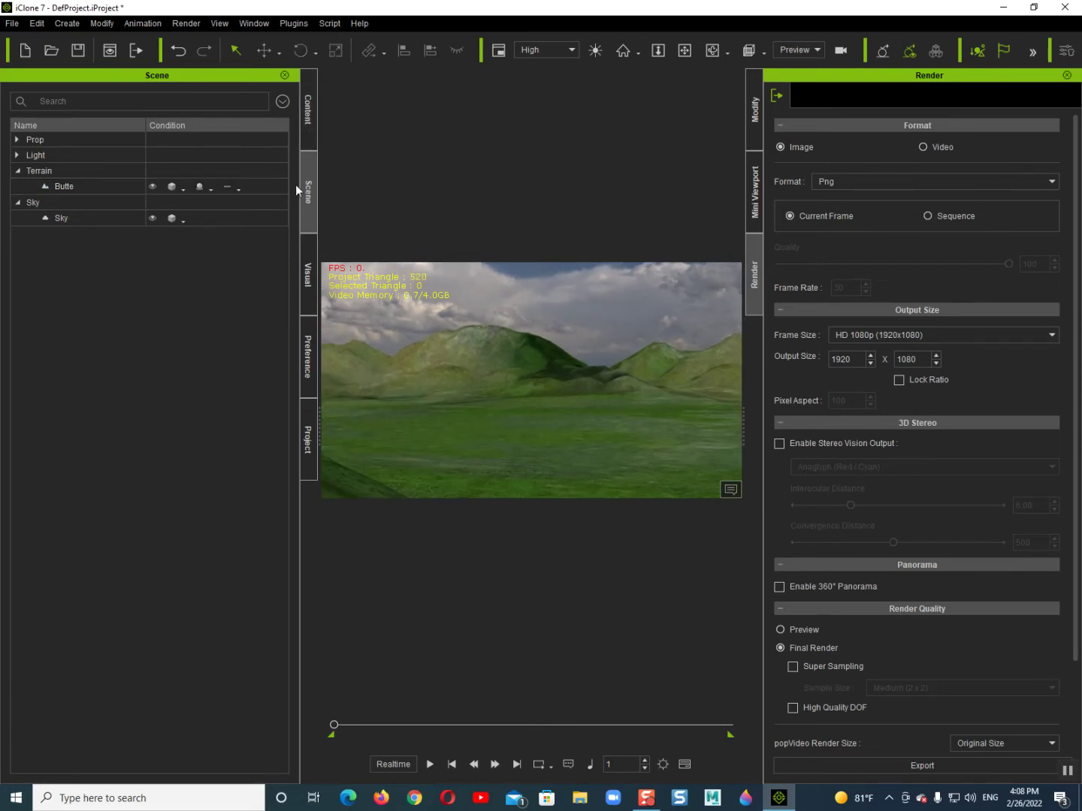
{"action": "left_click", "coordinate": [130, 189]}
Step: Delete the Butte terrain and add the custom Mountain terrain, orbiting toward its peak
{"action": "key", "text": "Delete"}
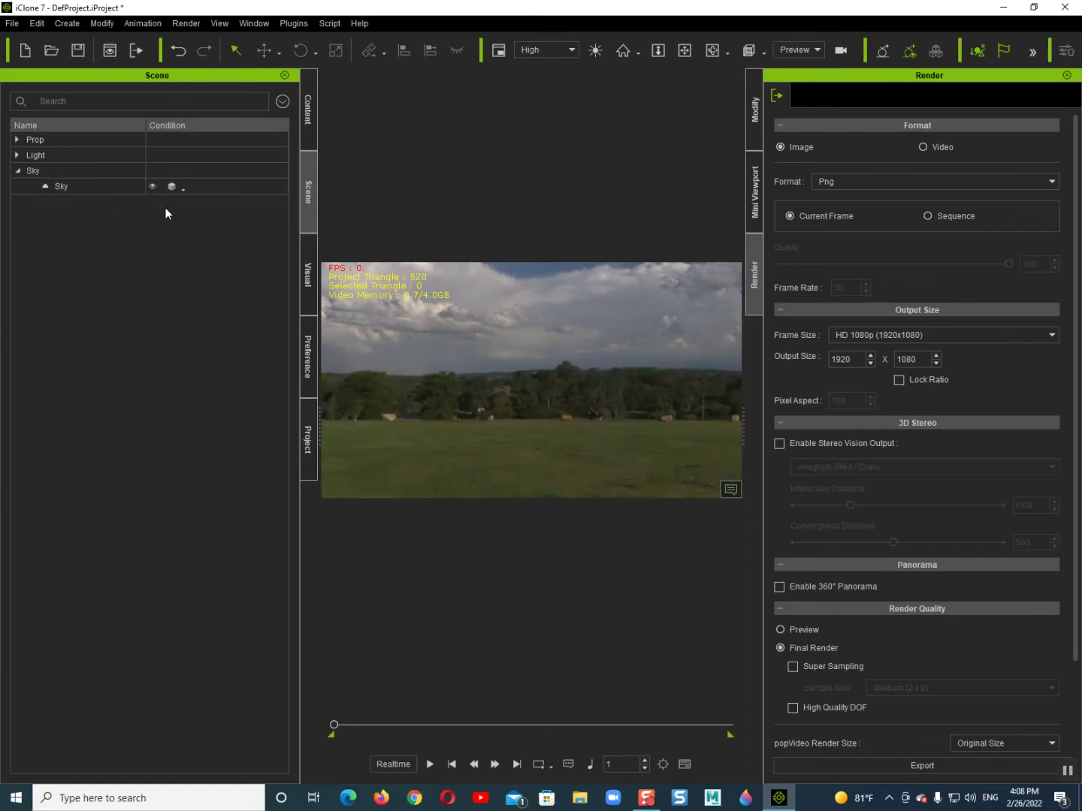
{"action": "left_click", "coordinate": [311, 123]}
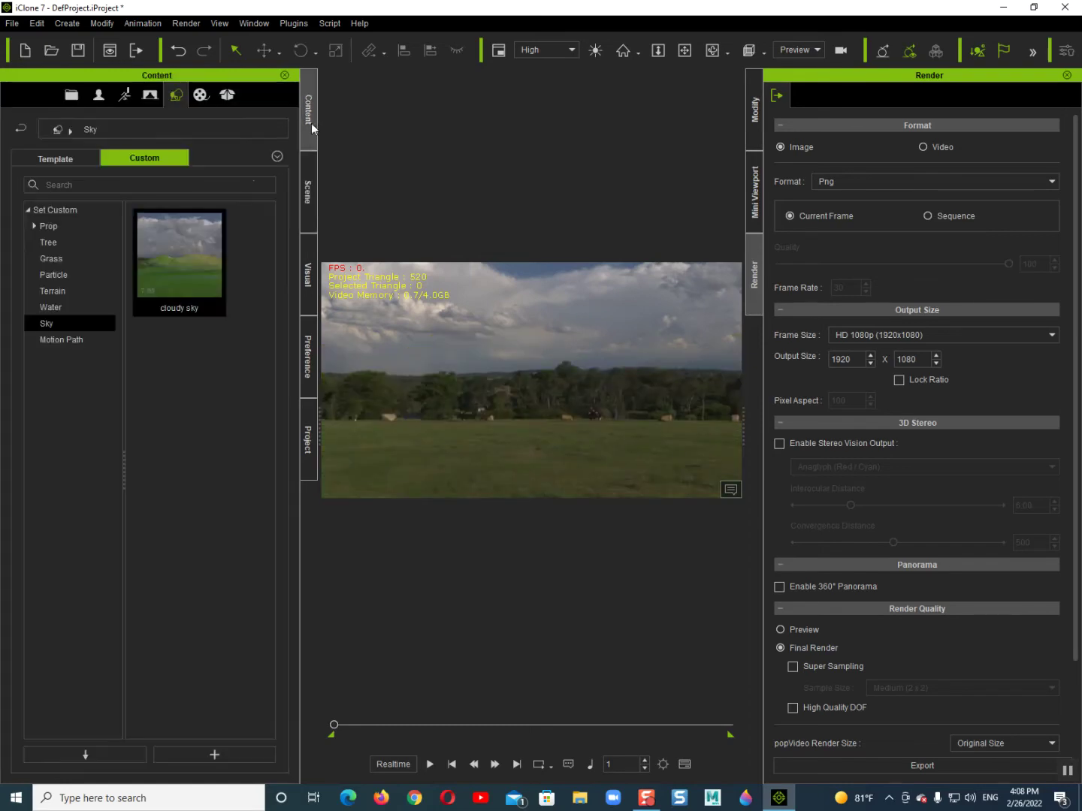
{"action": "left_click", "coordinate": [68, 290]}
{"action": "double_click", "coordinate": [166, 273]}
{"action": "mouse_move", "coordinate": [480, 395]}
{"action": "right_mouse_down"}
{"action": "mouse_move", "coordinate": [483, 413]}
{"action": "mouse_move", "coordinate": [671, 387]}
{"action": "mouse_move", "coordinate": [524, 405]}
{"action": "mouse_move", "coordinate": [574, 402]}
{"action": "mouse_move", "coordinate": [587, 459]}
{"action": "mouse_move", "coordinate": [560, 559]}
{"action": "mouse_move", "coordinate": [488, 353]}
{"action": "right_mouse_up"}
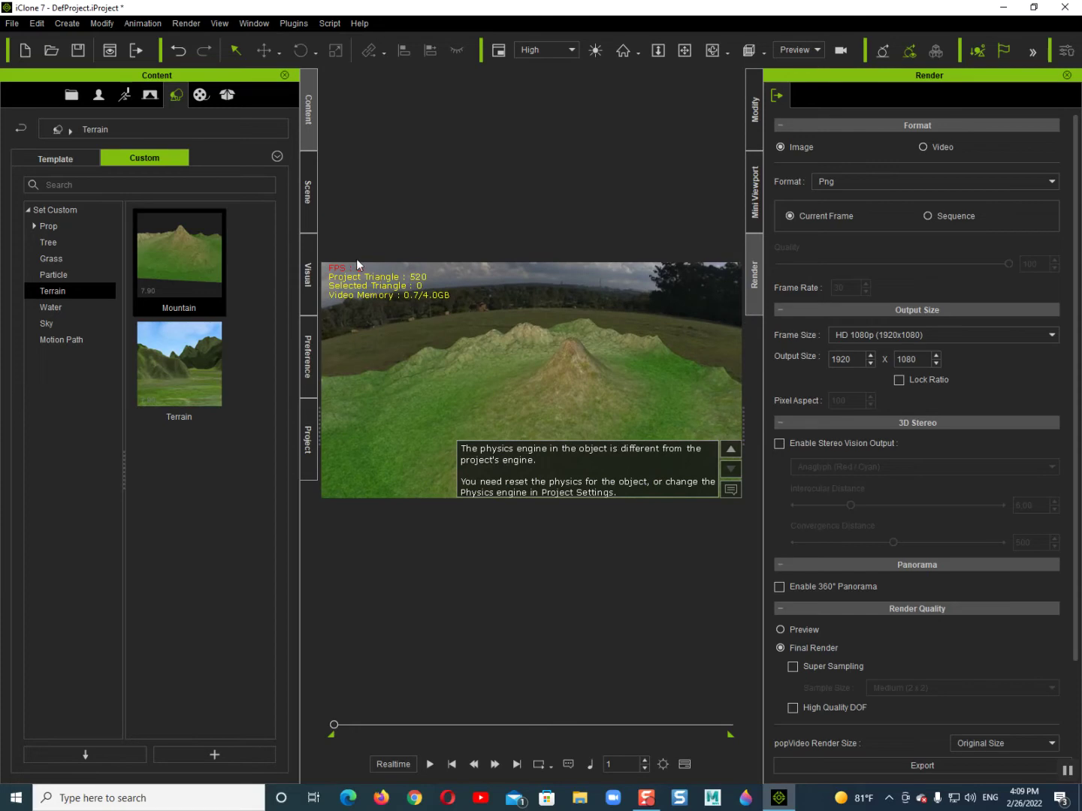
{"action": "left_click", "coordinate": [307, 199]}
Step: Select the Sky and try sky scale values of 200, then 400
{"action": "left_click", "coordinate": [60, 186]}
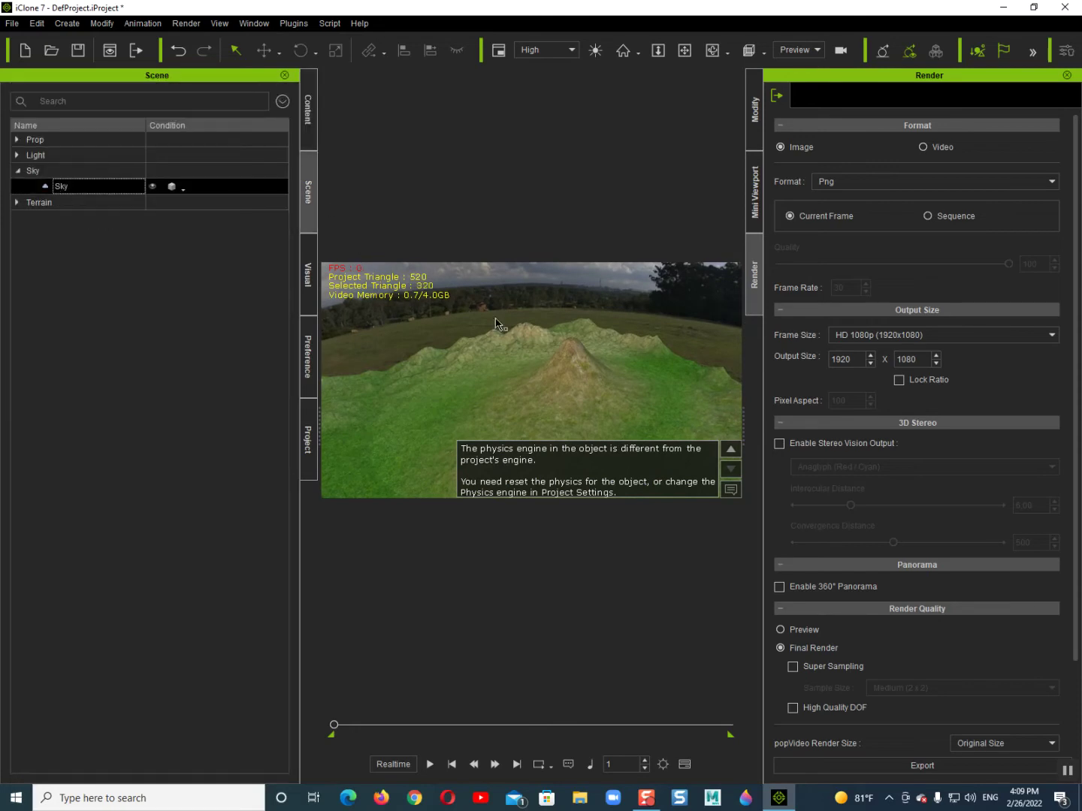
{"action": "left_click", "coordinate": [755, 127]}
{"action": "left_click", "coordinate": [819, 293]}
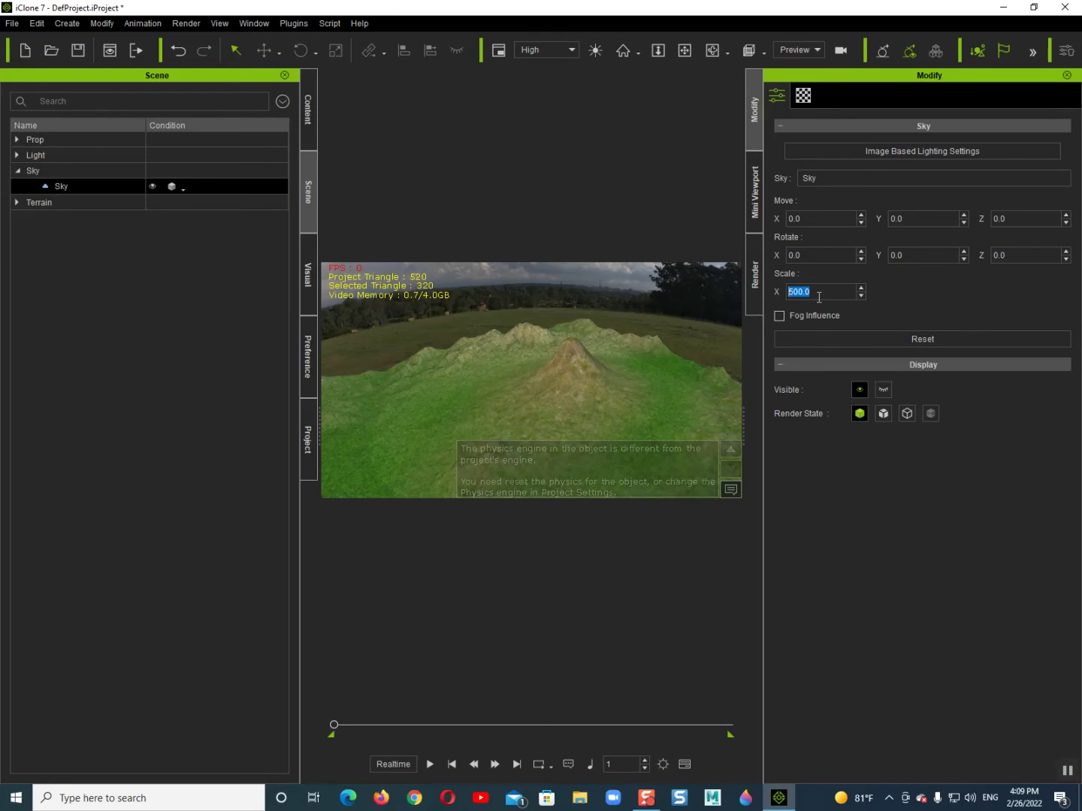
{"action": "type", "text": "200"}
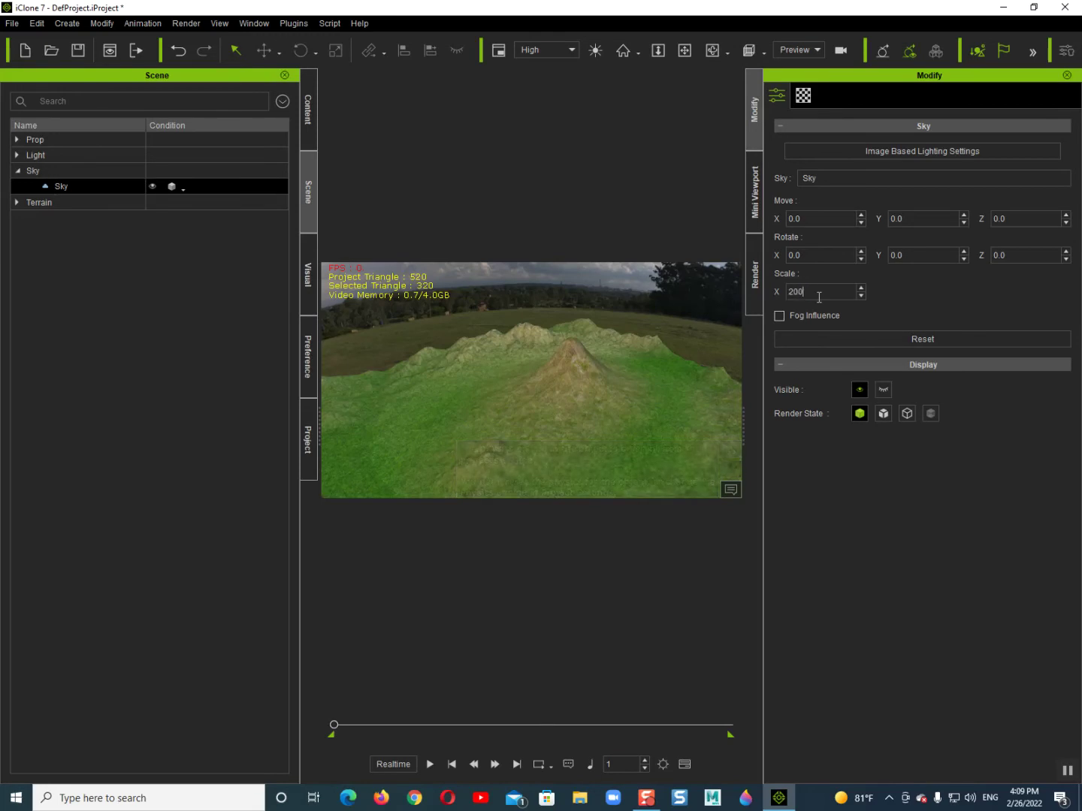
{"action": "key", "text": "Return"}
{"action": "double_click", "coordinate": [819, 292]}
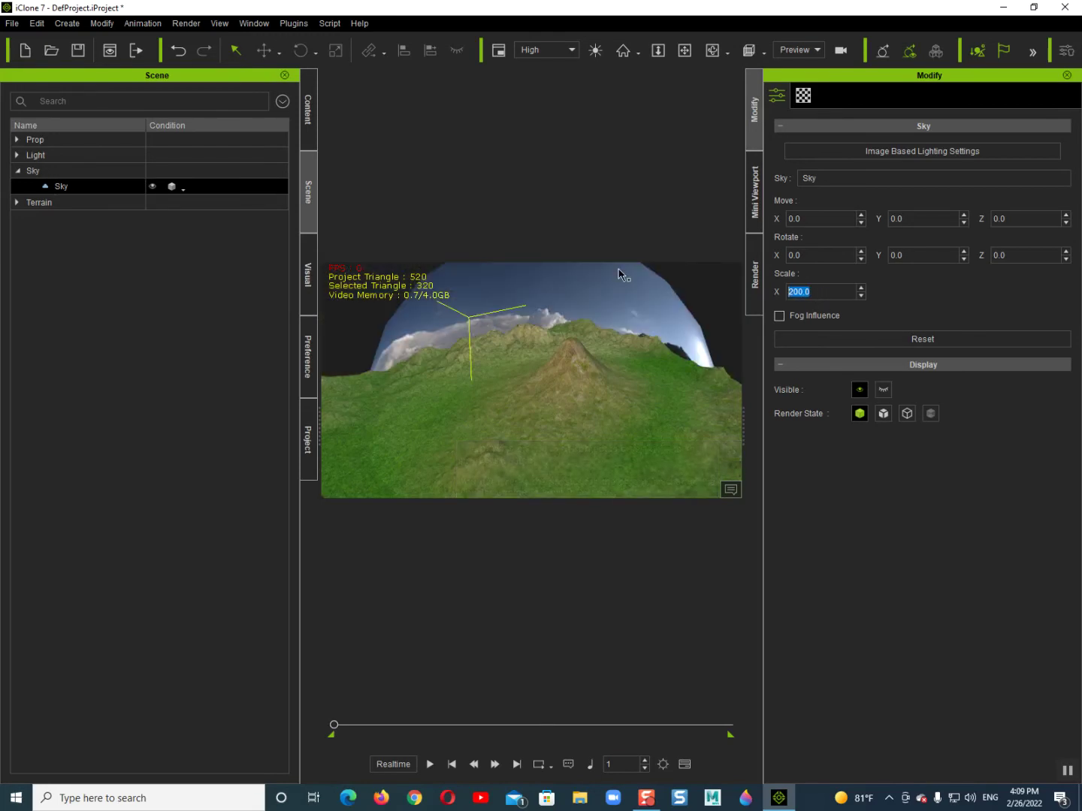
{"action": "type", "text": "400"}
{"action": "key", "text": "Return"}
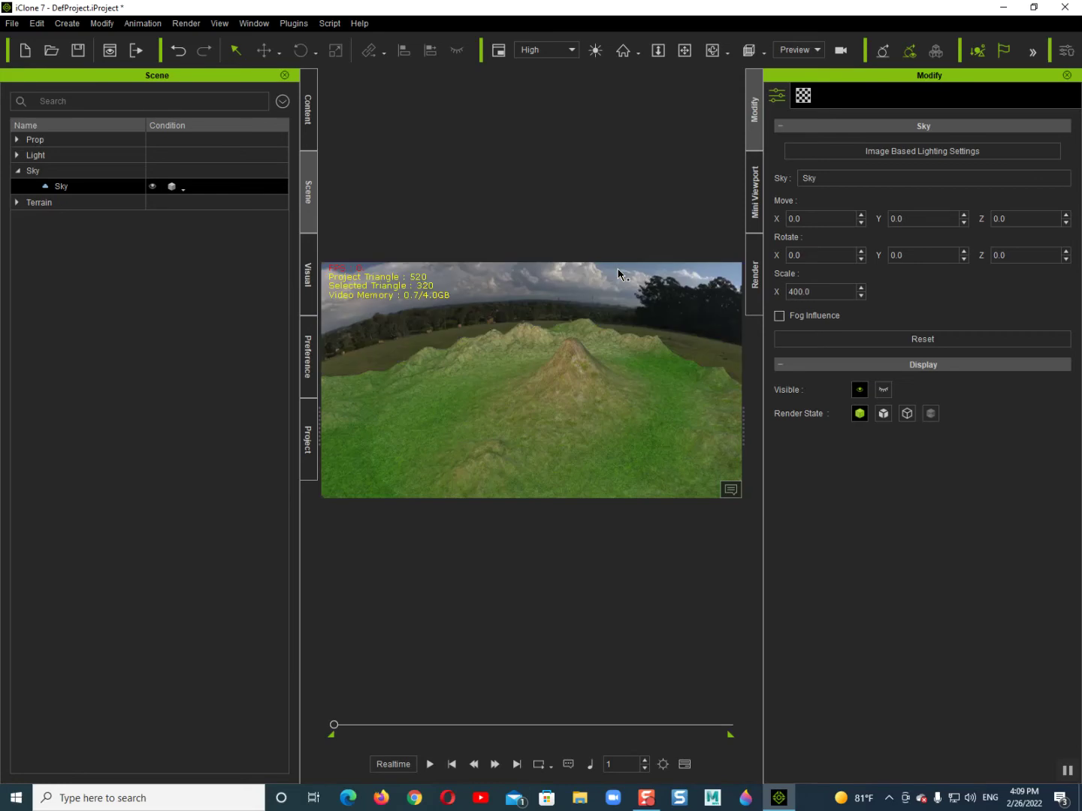
Step: Change the sky scale to 300
{"action": "right_click_drag", "start_coordinate": [472, 411], "coordinate": [705, 396]}
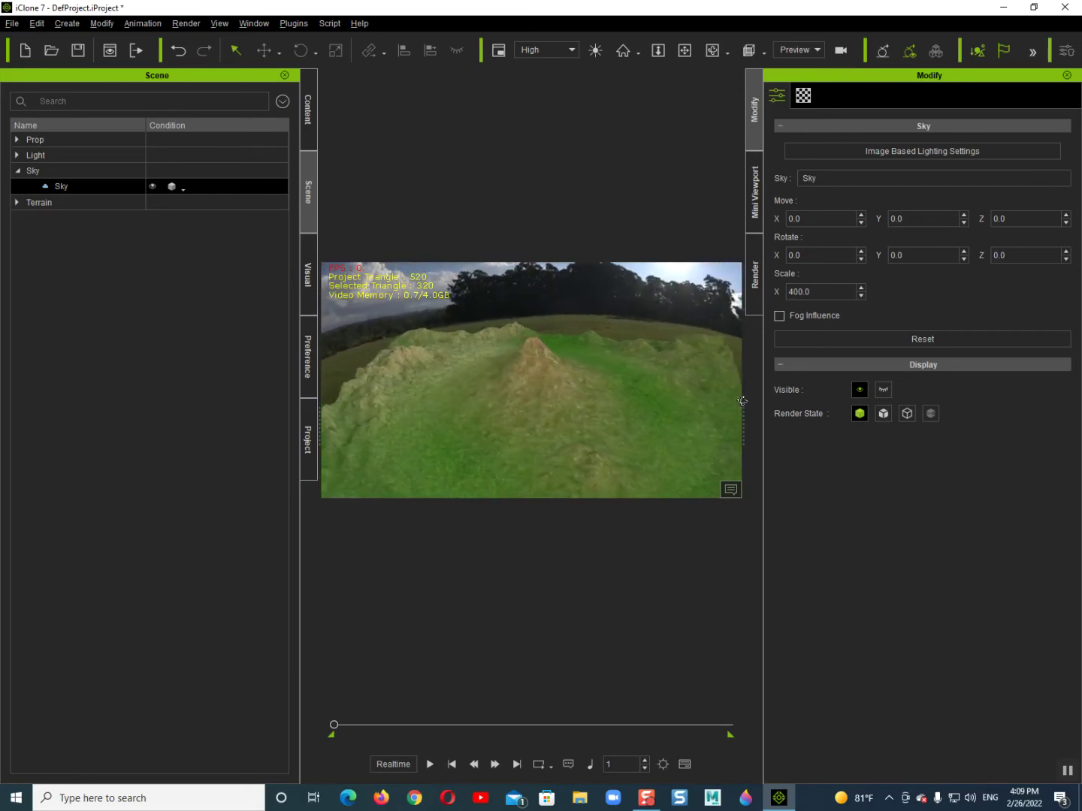
{"action": "key", "text": "ctrl+a"}
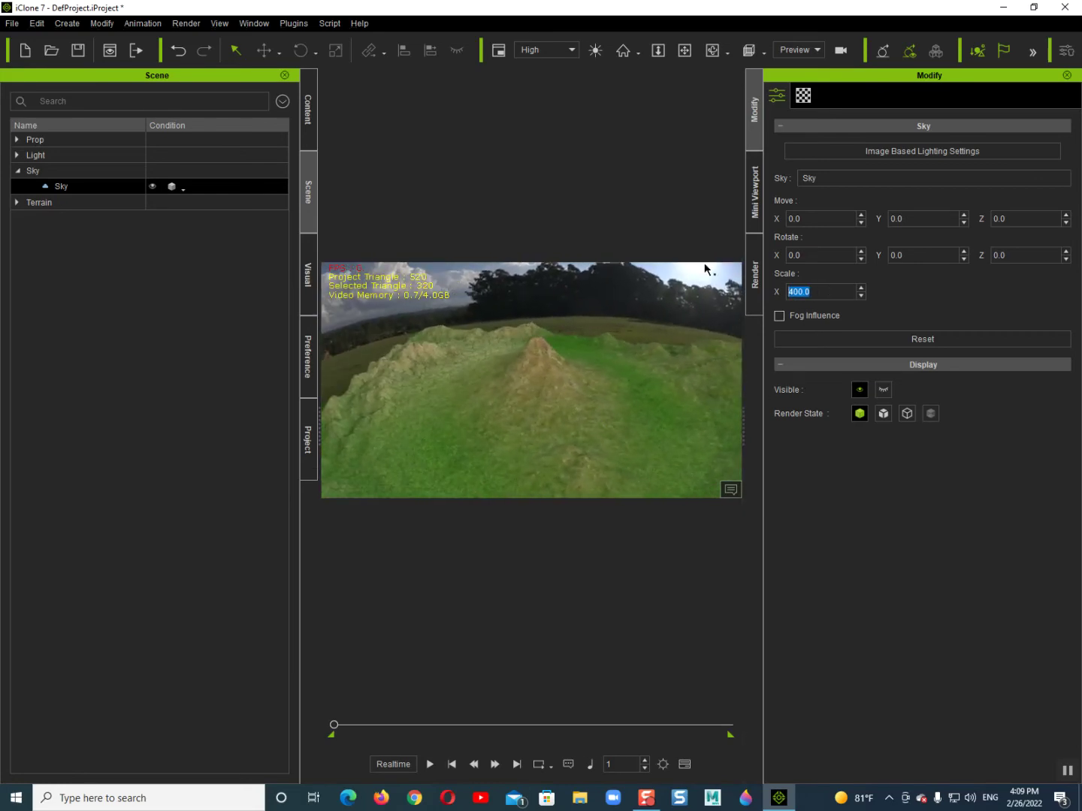
{"action": "type", "text": "3"}
{"action": "key", "text": "Return"}
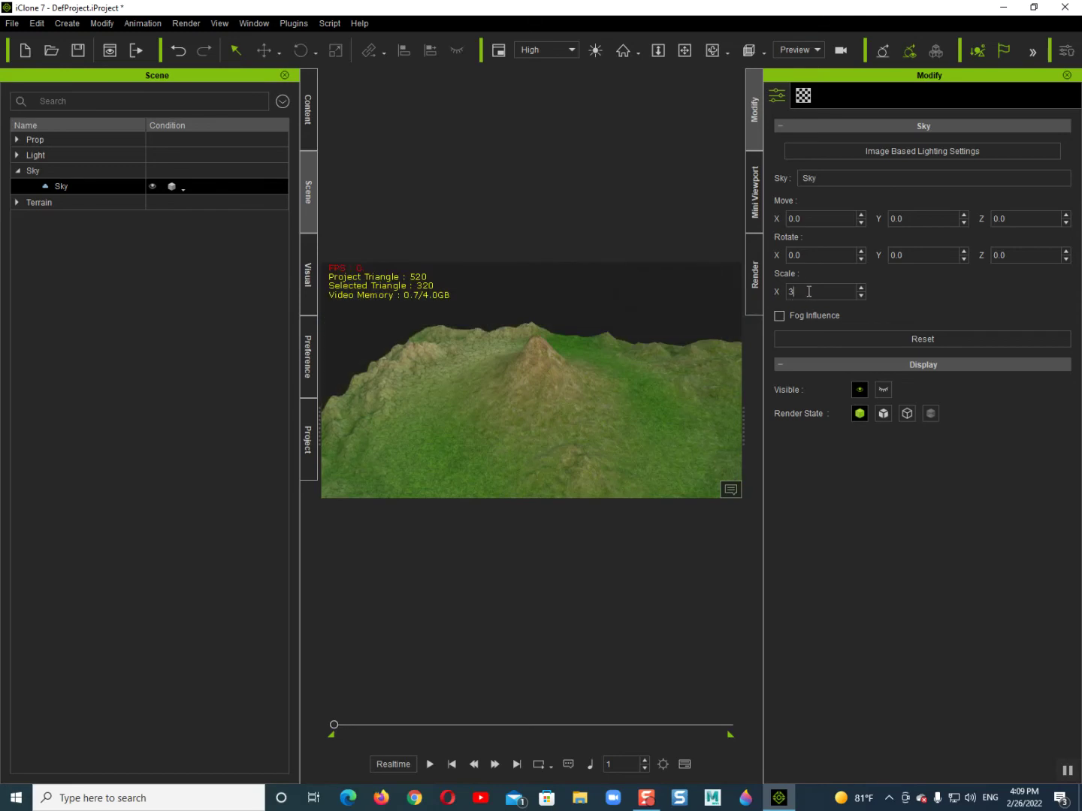
{"action": "type", "text": "0"}
{"action": "key", "text": "Return"}
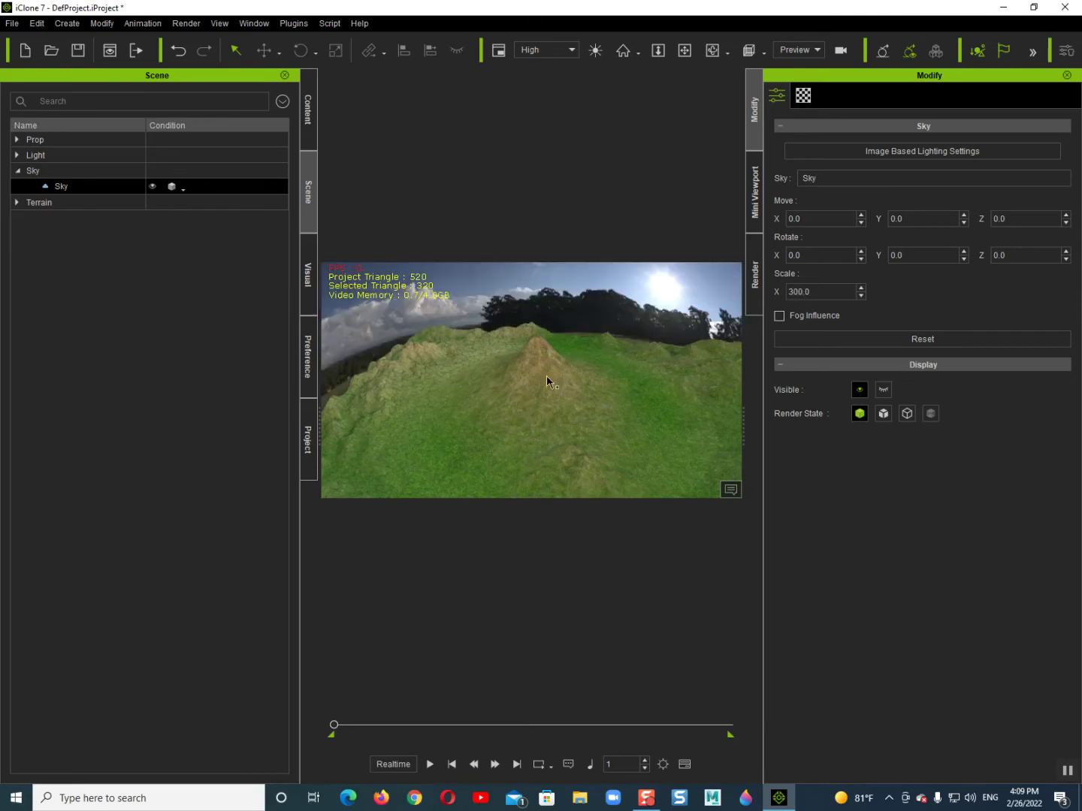
Step: Reset to the default camera and reframe a wide view of hills, trees and sky
{"action": "right_click_drag", "start_coordinate": [510, 387], "coordinate": [559, 369]}
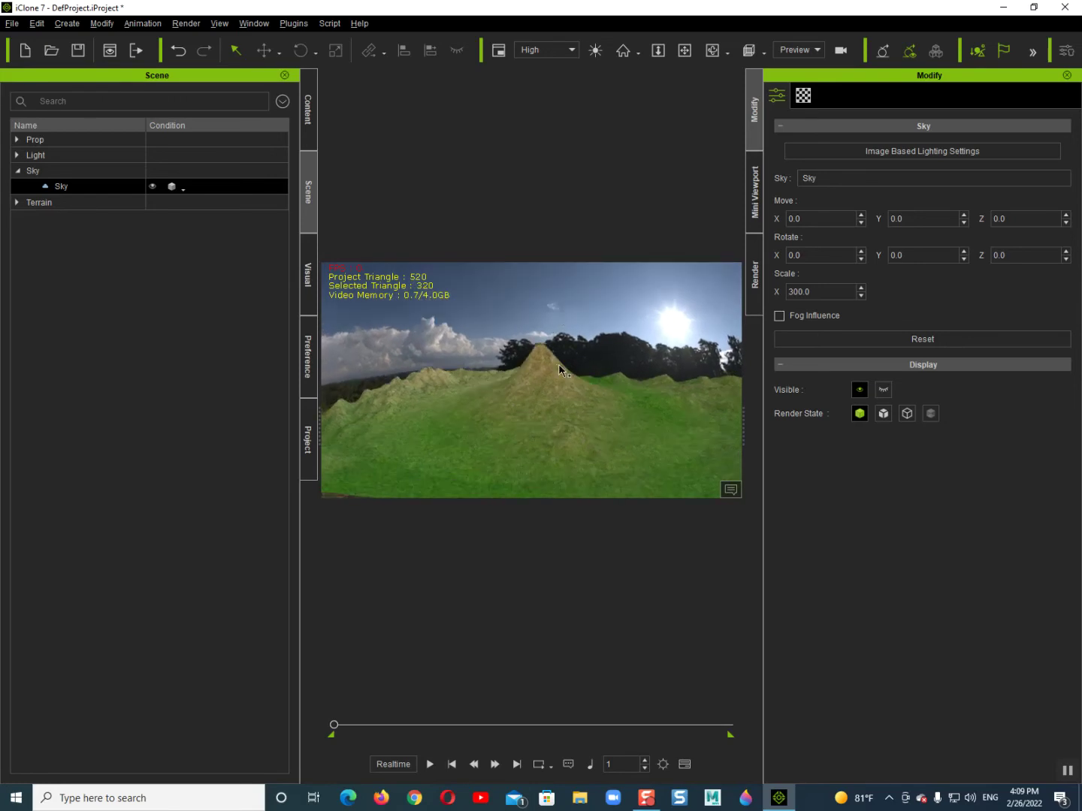
{"action": "left_click", "coordinate": [556, 143]}
{"action": "left_click", "coordinate": [623, 53]}
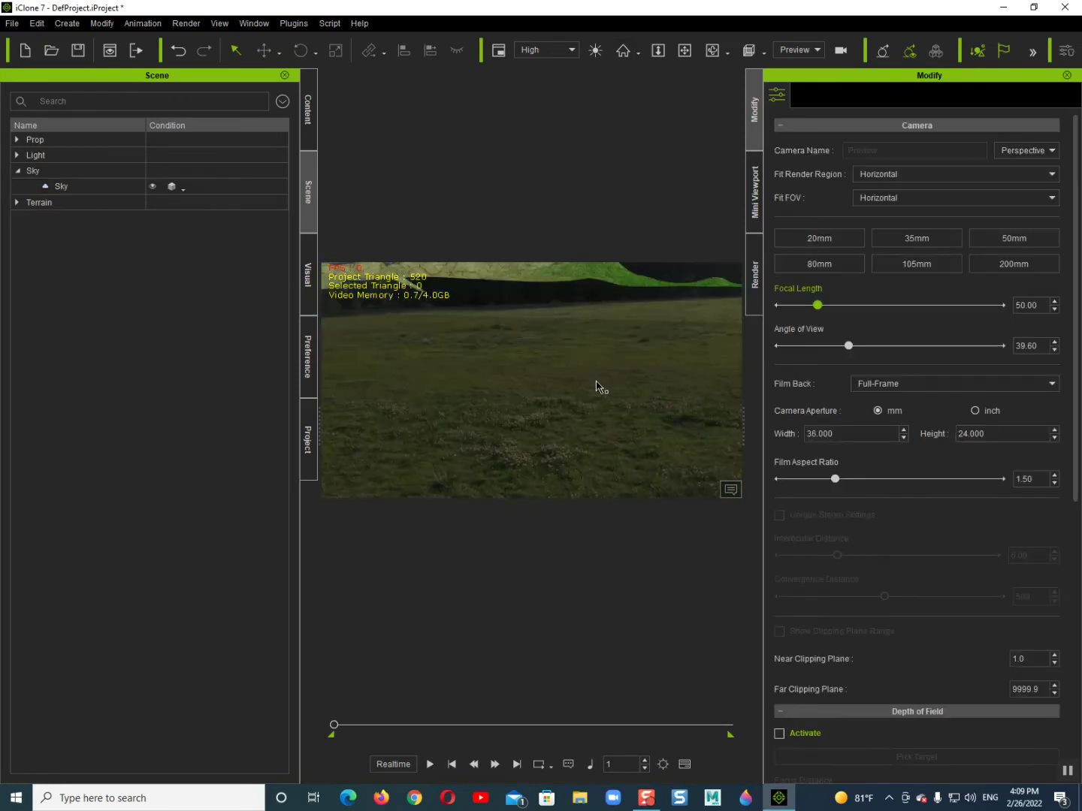
{"action": "scroll", "coordinate": [588, 338], "scroll_direction": "up", "scroll_amount": 5}
{"action": "middle_click_drag", "start_coordinate": [588, 330], "coordinate": [575, 359]}
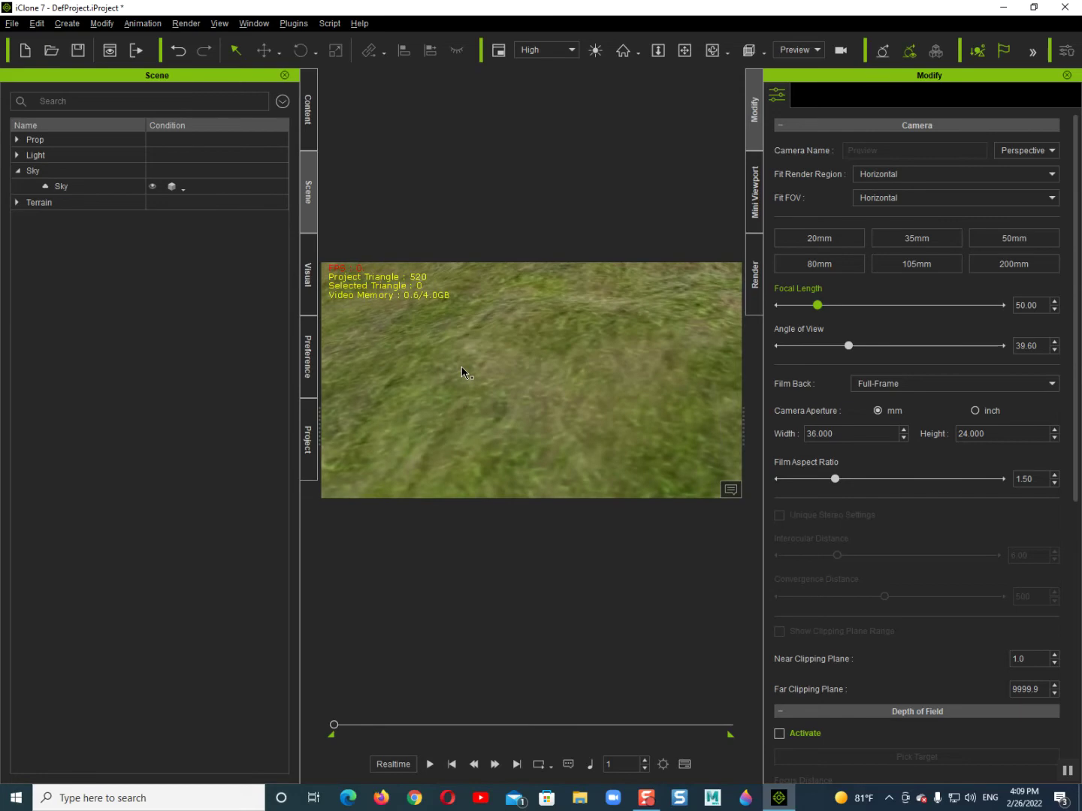
{"action": "right_click_drag", "start_coordinate": [575, 360], "coordinate": [504, 378]}
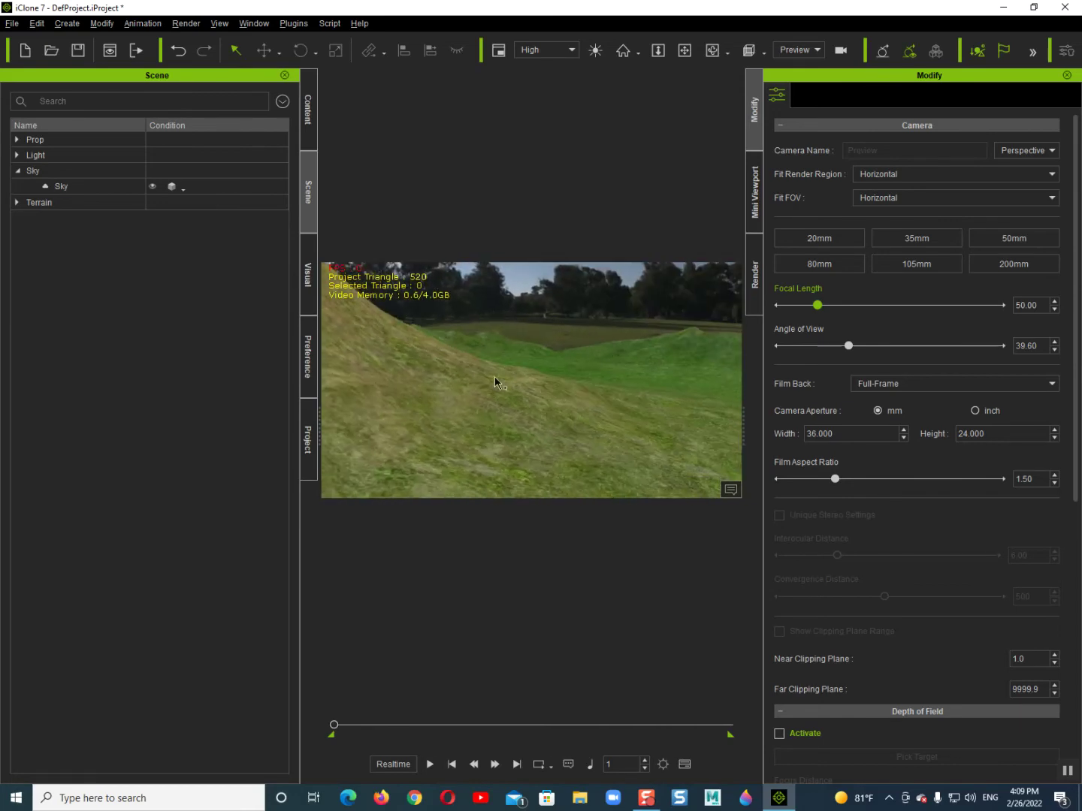
{"action": "mouse_move", "coordinate": [504, 378]}
{"action": "right_mouse_down"}
{"action": "mouse_move", "coordinate": [470, 417]}
{"action": "mouse_move", "coordinate": [424, 423]}
{"action": "mouse_move", "coordinate": [481, 466]}
{"action": "mouse_move", "coordinate": [515, 515]}
{"action": "right_mouse_up"}
{"action": "mouse_move", "coordinate": [495, 368]}
{"action": "right_mouse_down"}
{"action": "mouse_move", "coordinate": [553, 420]}
{"action": "mouse_move", "coordinate": [398, 410]}
{"action": "mouse_move", "coordinate": [422, 348]}
{"action": "mouse_move", "coordinate": [409, 341]}
{"action": "right_mouse_up"}
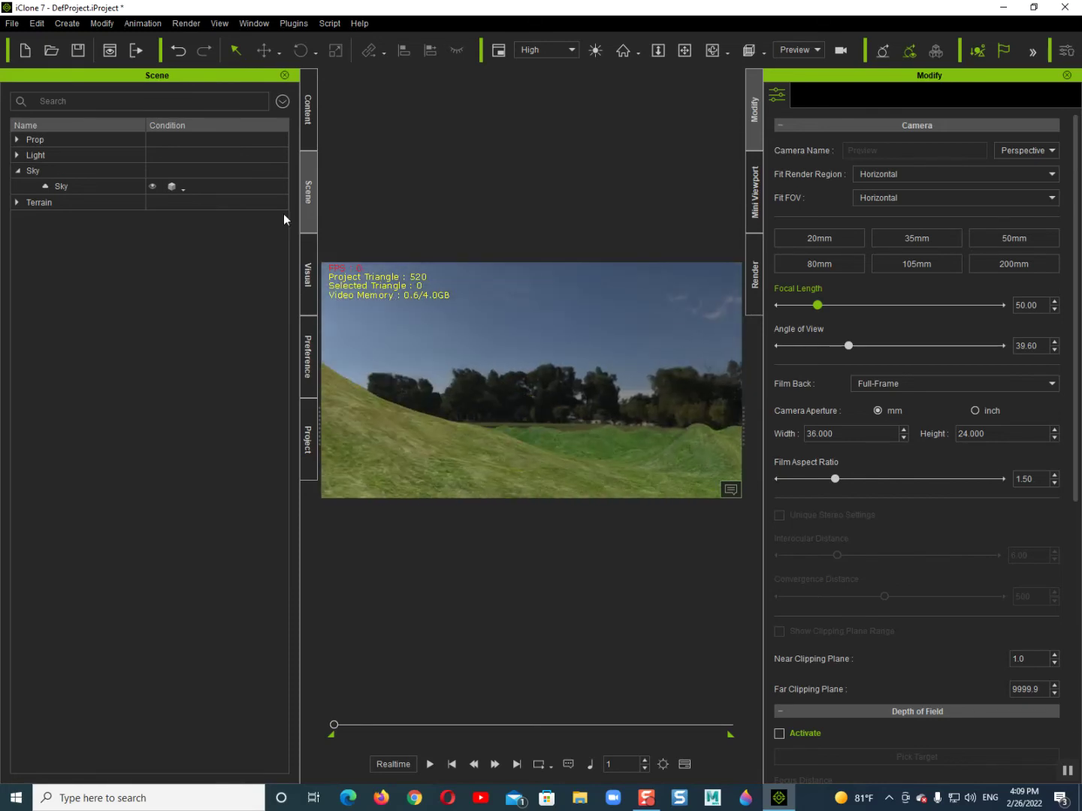
Step: Set the Sky's scale back to 500
{"action": "left_click", "coordinate": [127, 187]}
{"action": "left_click", "coordinate": [811, 293]}
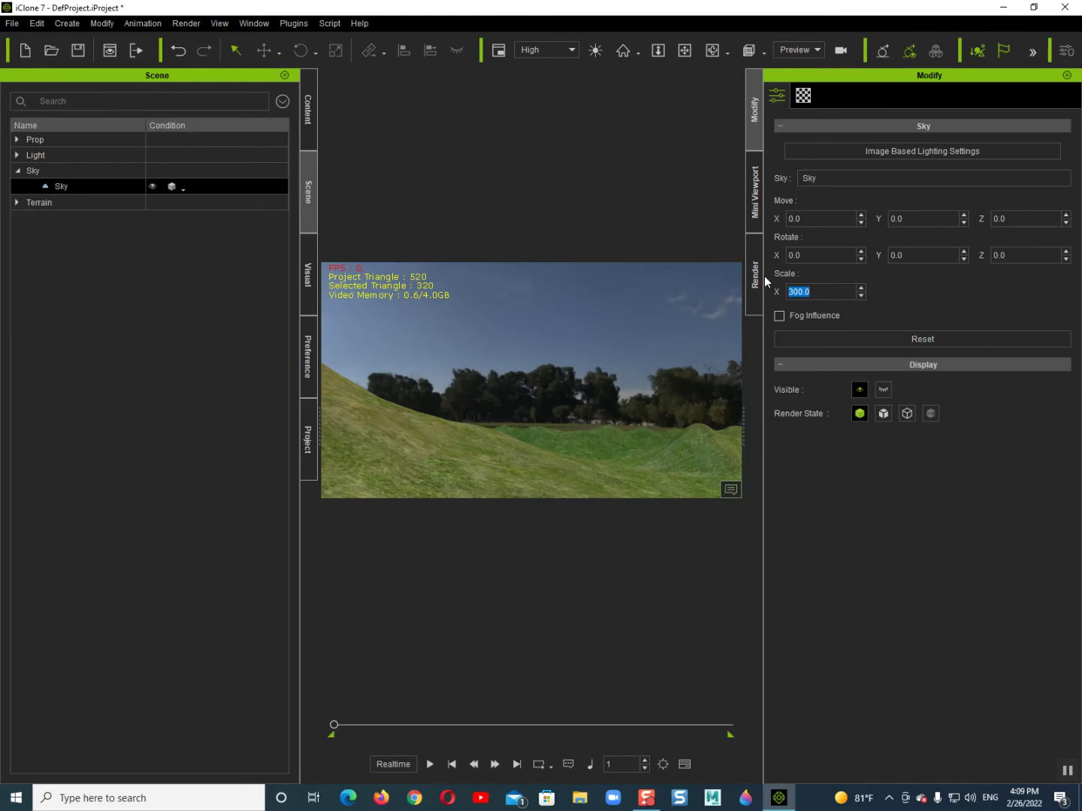
{"action": "type", "text": "500"}
{"action": "key", "text": "Return"}
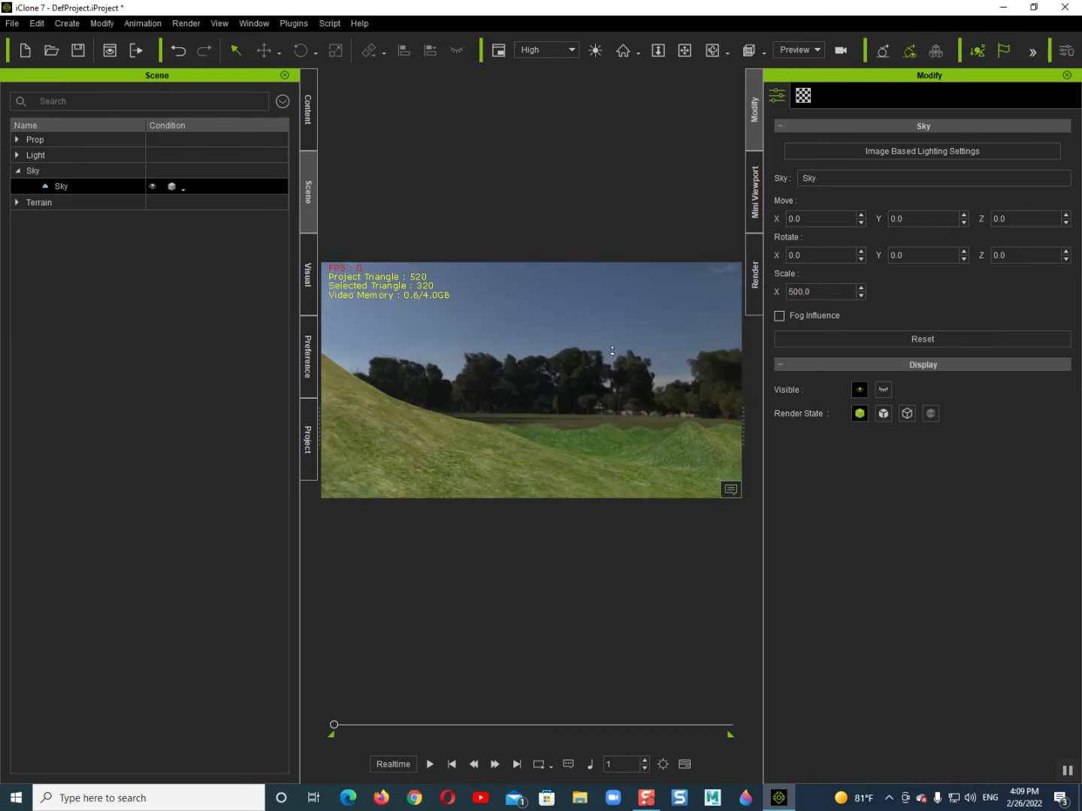
{"action": "middle_click_drag", "start_coordinate": [611, 351], "coordinate": [563, 405]}
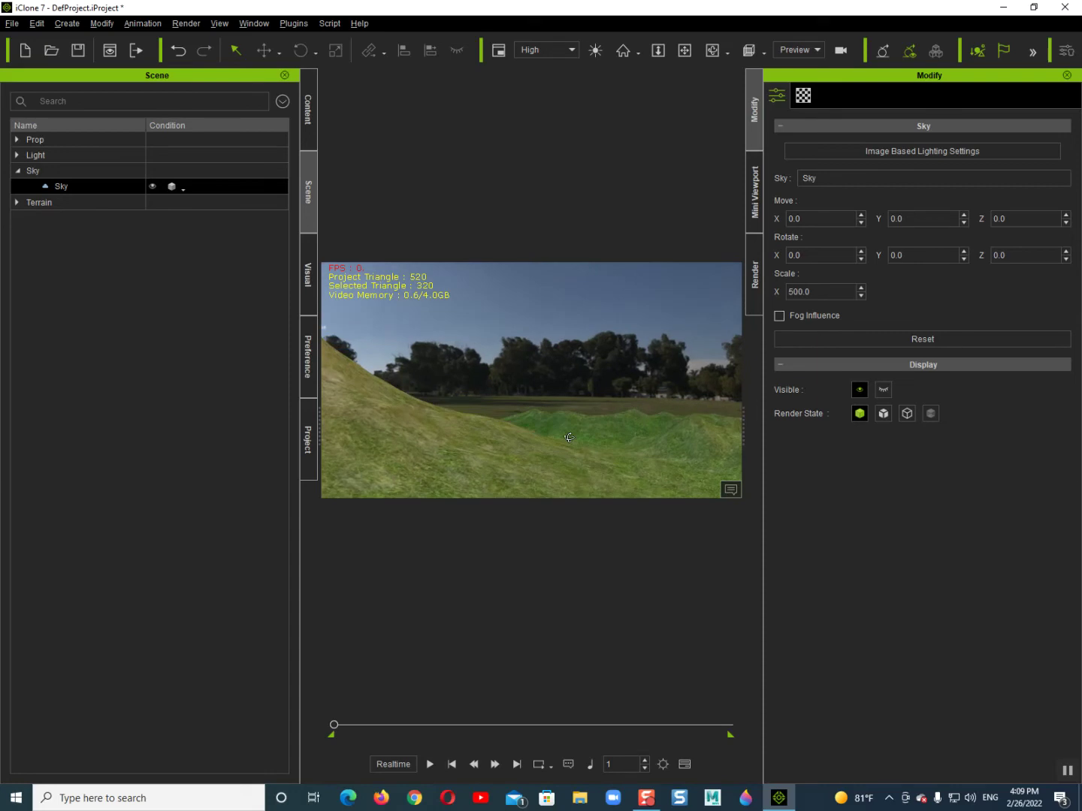
Step: Load Desktop image 1 as the Sky's diffuse texture
{"action": "left_click", "coordinate": [804, 96]}
{"action": "double_click", "coordinate": [852, 190]}
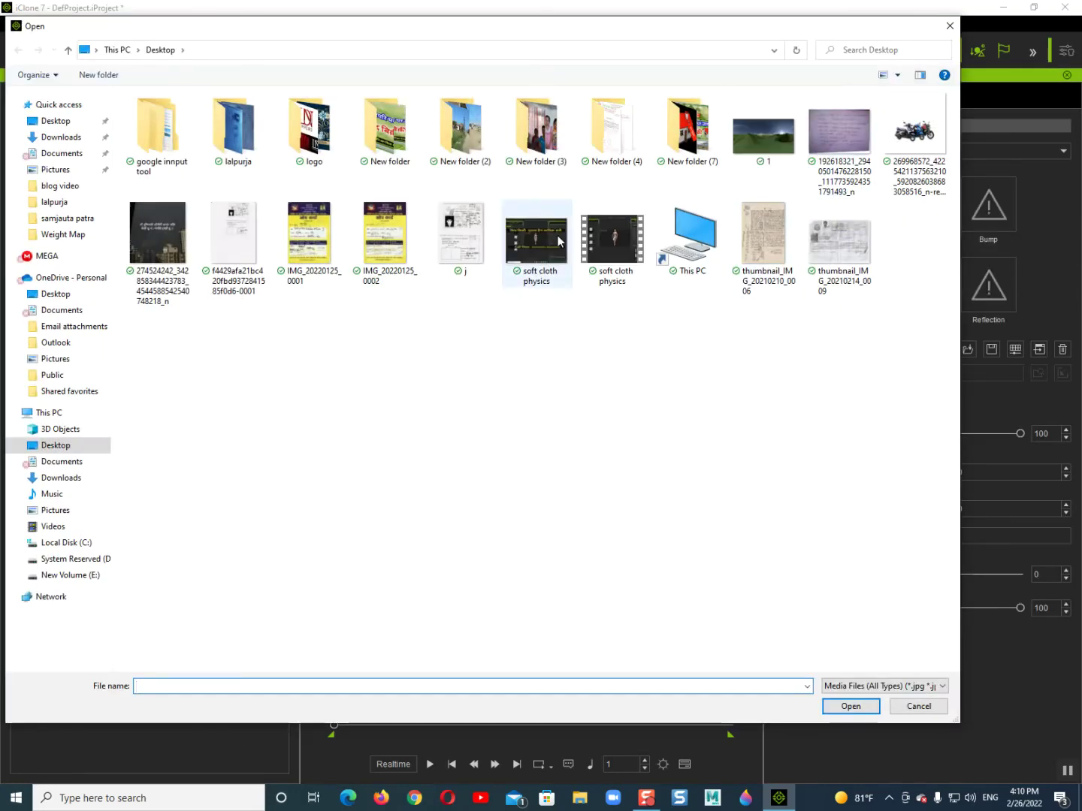
{"action": "left_click", "coordinate": [749, 130]}
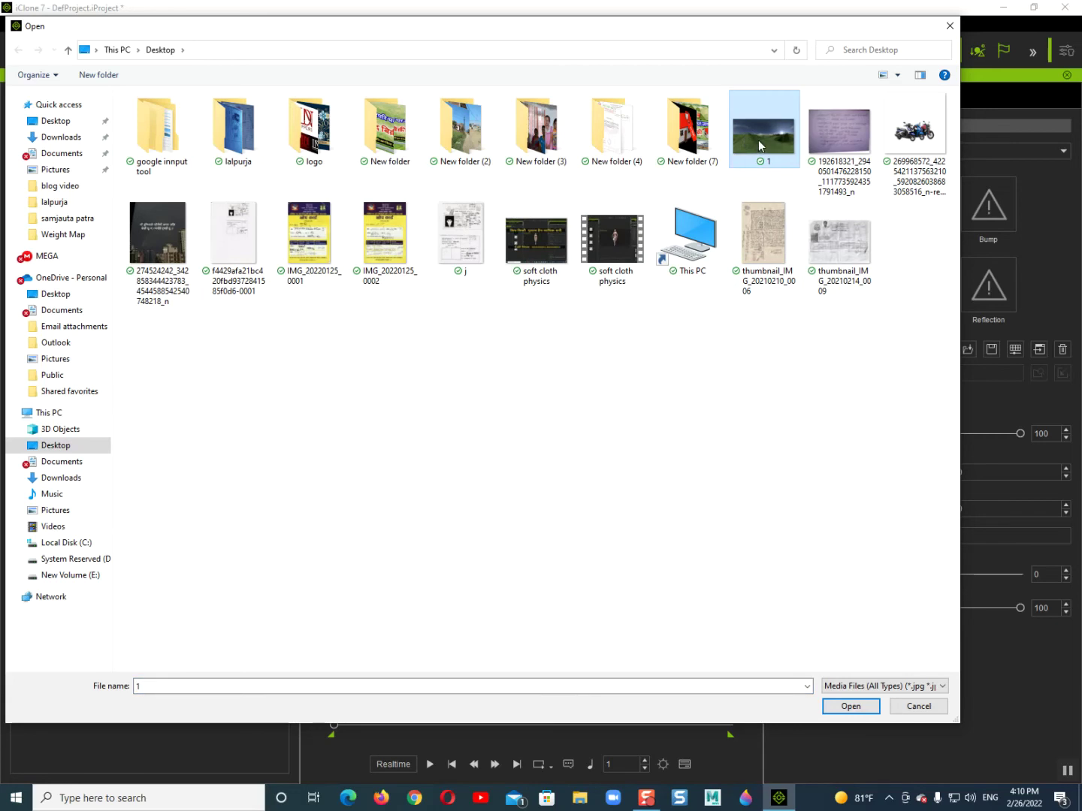
{"action": "double_click", "coordinate": [758, 139]}
{"action": "mouse_move", "coordinate": [515, 369]}
{"action": "right_mouse_down"}
{"action": "mouse_move", "coordinate": [534, 379]}
{"action": "mouse_move", "coordinate": [476, 353]}
{"action": "mouse_move", "coordinate": [473, 429]}
{"action": "mouse_move", "coordinate": [454, 379]}
{"action": "mouse_move", "coordinate": [402, 385]}
{"action": "mouse_move", "coordinate": [715, 361]}
{"action": "right_mouse_up"}
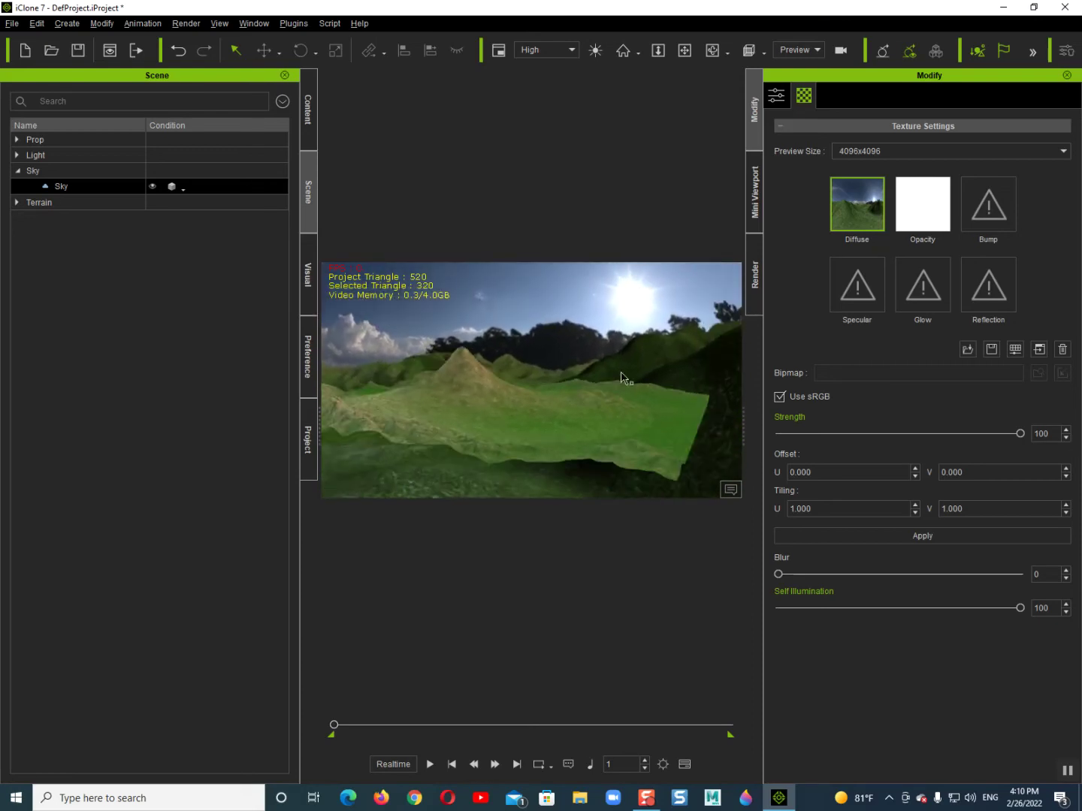
Step: Start a new empty project without saving the current one
{"action": "mouse_move", "coordinate": [504, 416]}
{"action": "right_mouse_down"}
{"action": "mouse_move", "coordinate": [559, 445]}
{"action": "mouse_move", "coordinate": [509, 447]}
{"action": "right_mouse_up"}
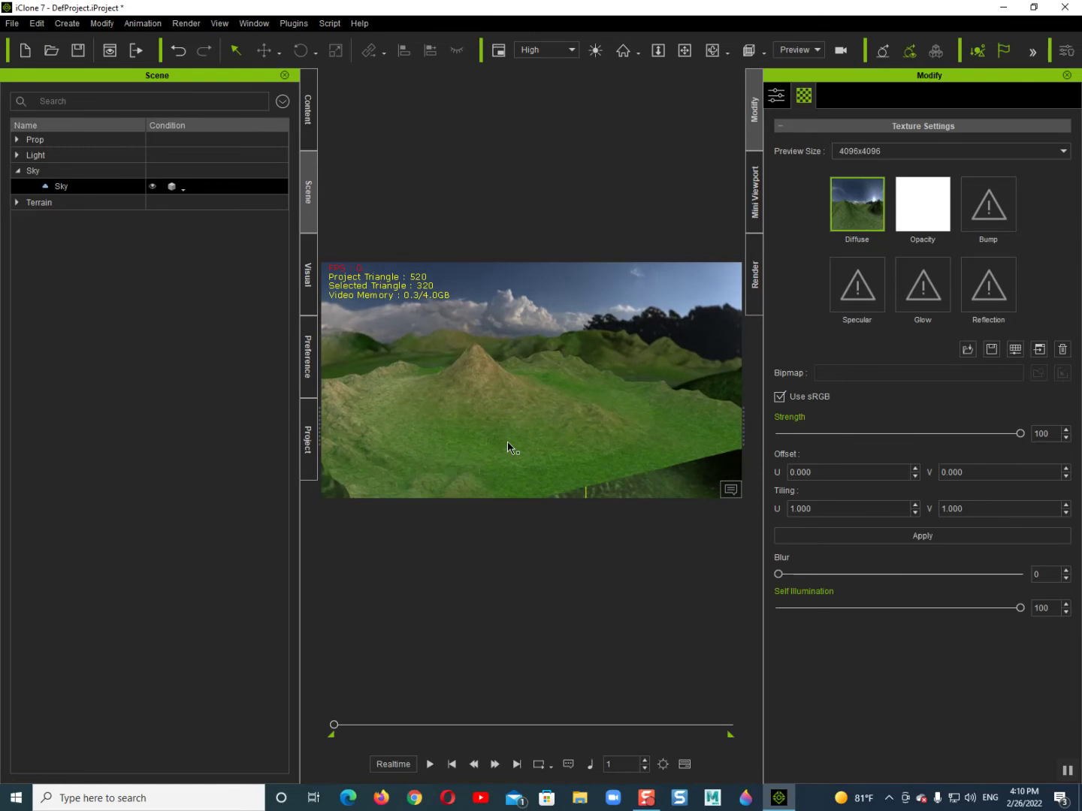
{"action": "key", "text": "ctrl+n"}
{"action": "left_click", "coordinate": [551, 429]}
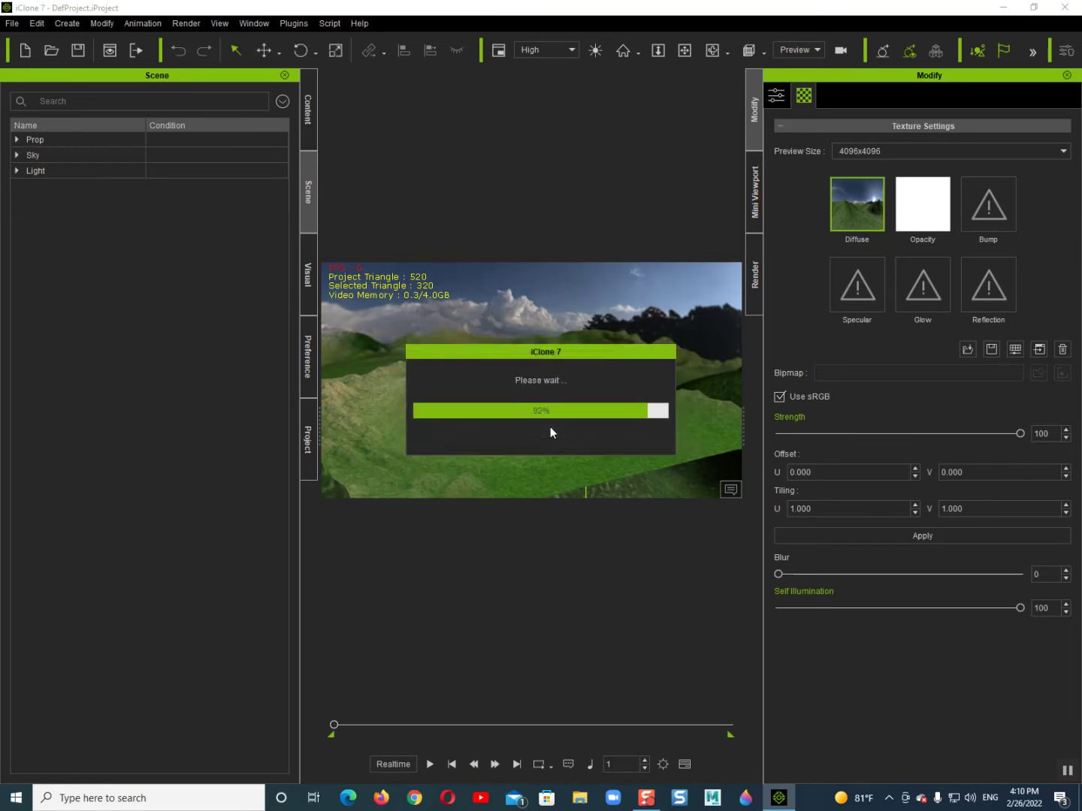
Step: Add the Terrain and the custom cloudy sky to the new scene
{"action": "left_click", "coordinate": [308, 113]}
{"action": "double_click", "coordinate": [179, 364]}
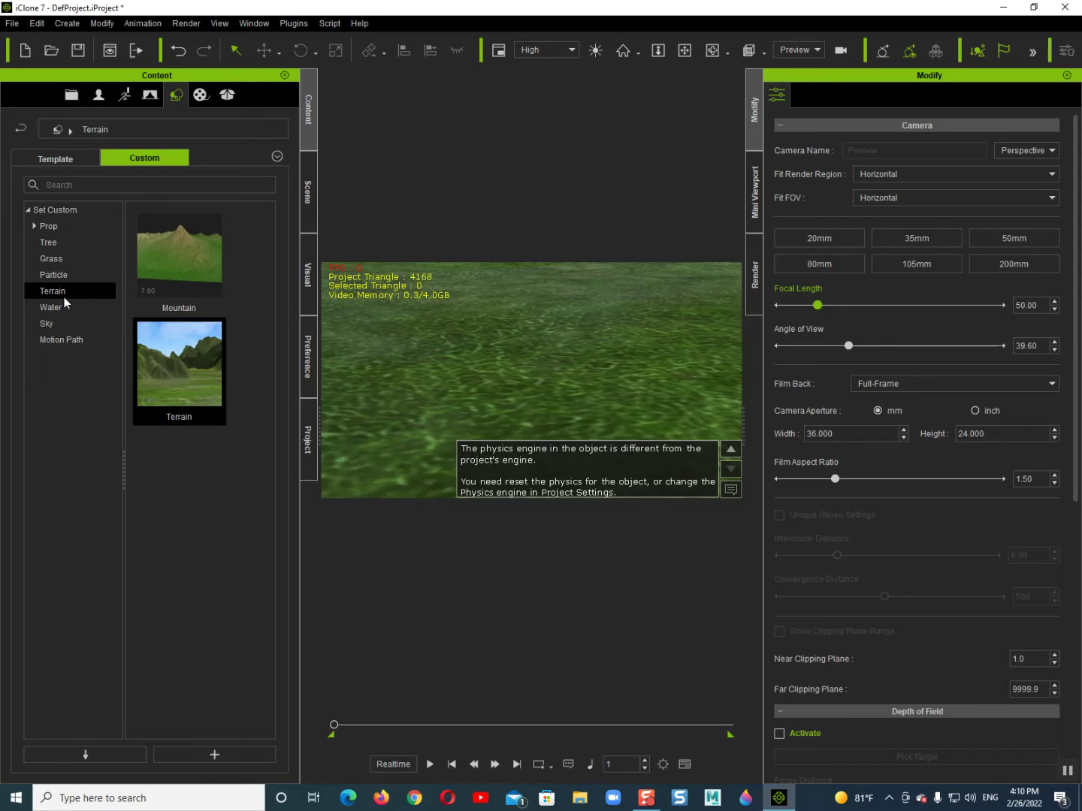
{"action": "left_click", "coordinate": [88, 323]}
{"action": "double_click", "coordinate": [167, 273]}
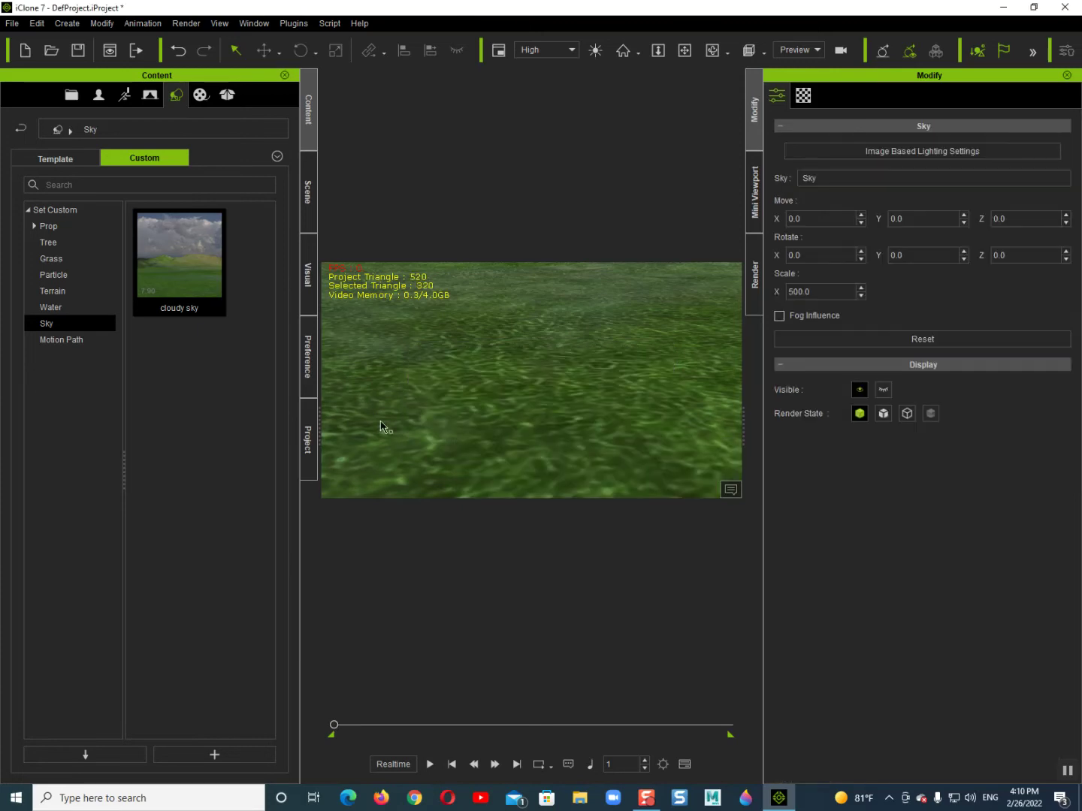
{"action": "mouse_move", "coordinate": [446, 423]}
{"action": "right_mouse_down"}
{"action": "mouse_move", "coordinate": [459, 359]}
{"action": "mouse_move", "coordinate": [436, 429]}
{"action": "mouse_move", "coordinate": [408, 416]}
{"action": "mouse_move", "coordinate": [469, 430]}
{"action": "right_mouse_up"}
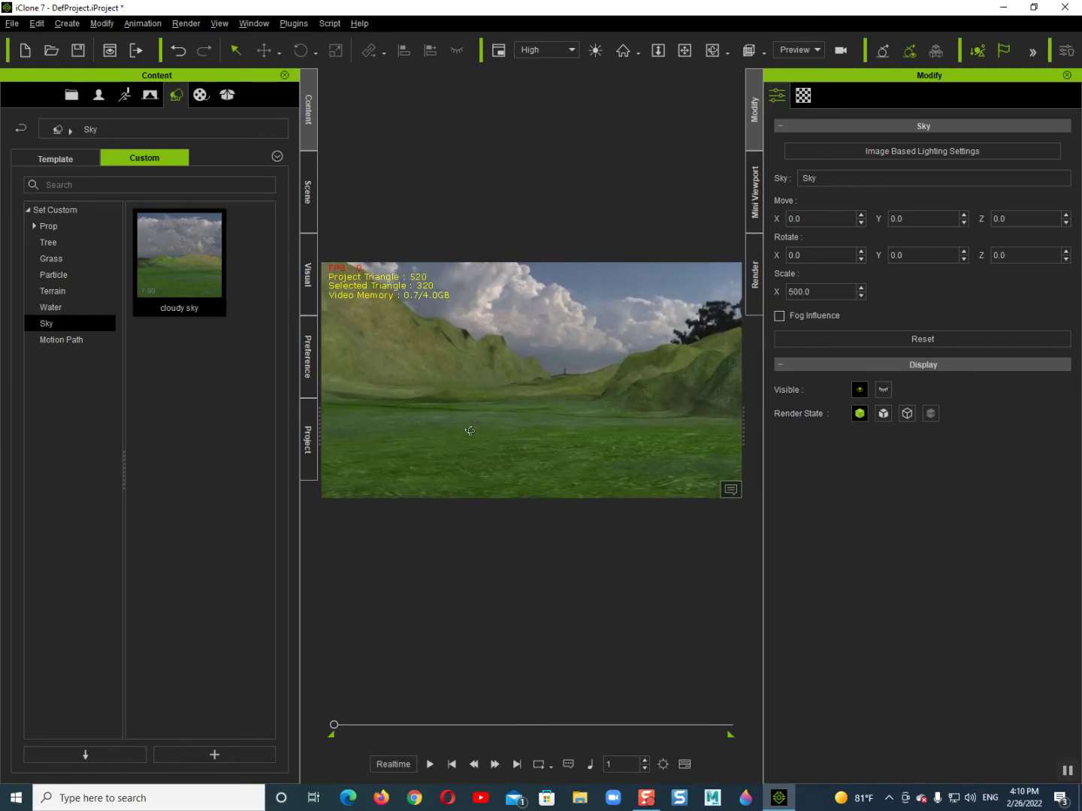
Step: Enable 360° panorama rendering and accept turning off ambient occlusion
{"action": "left_click", "coordinate": [754, 259]}
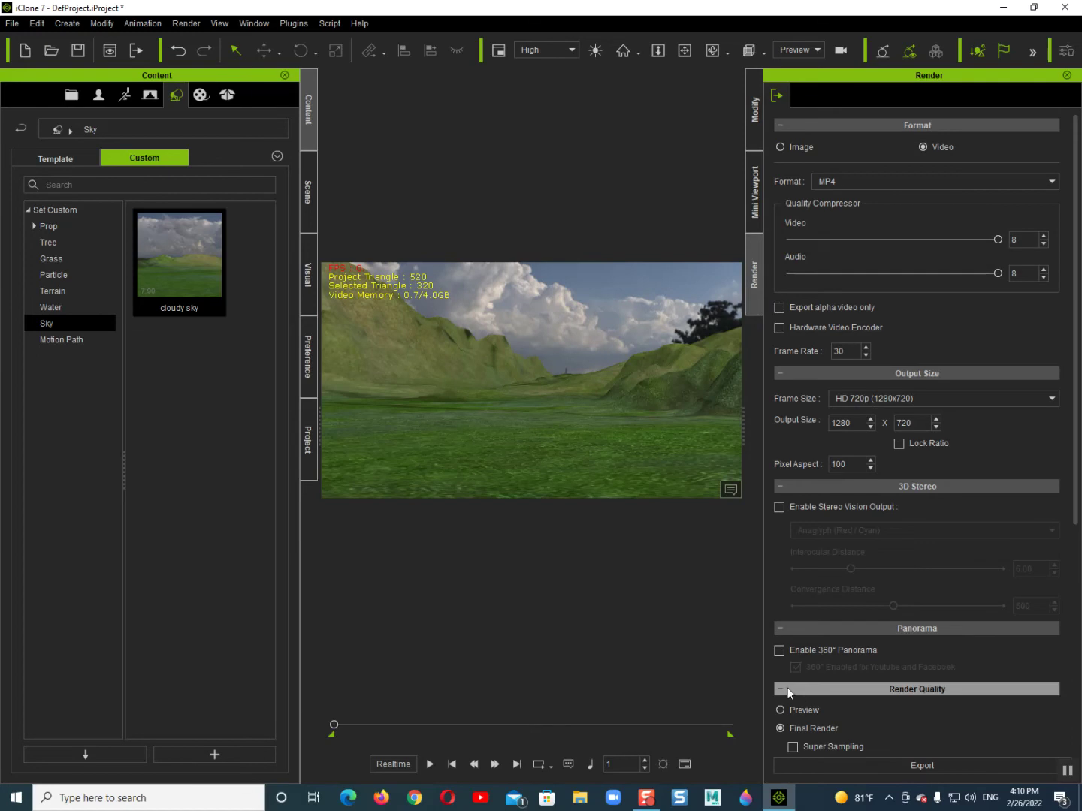
{"action": "left_click", "coordinate": [780, 651]}
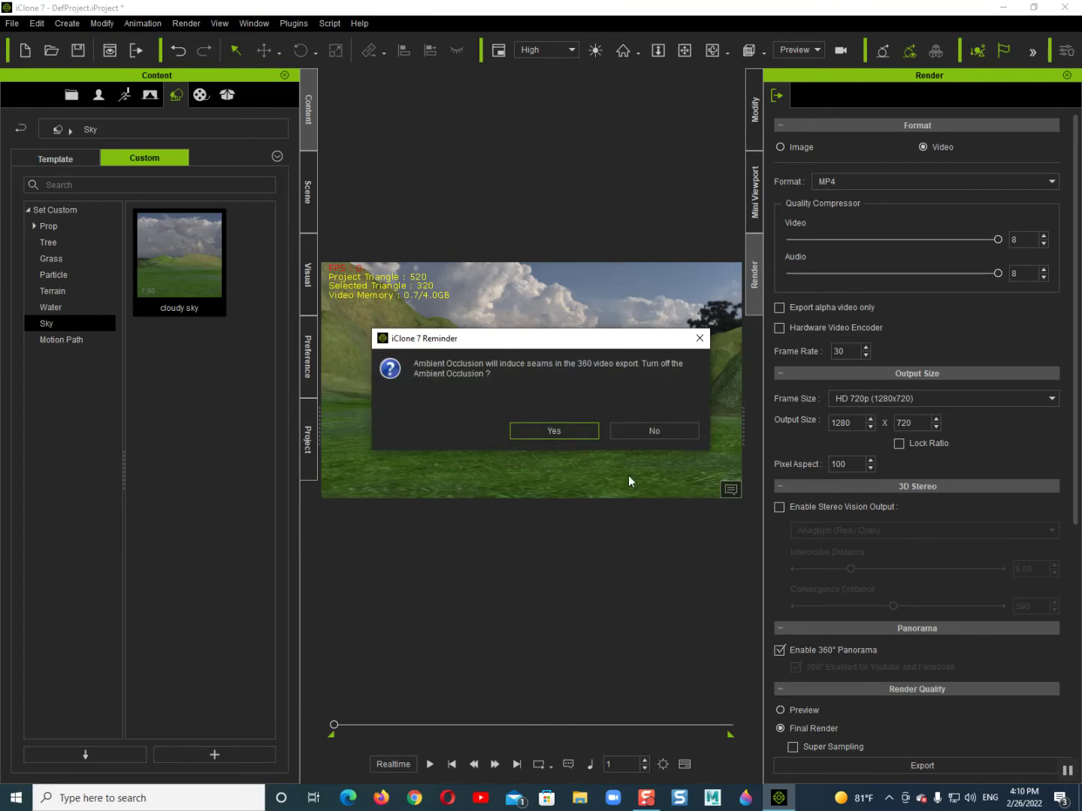
{"action": "left_click", "coordinate": [579, 436]}
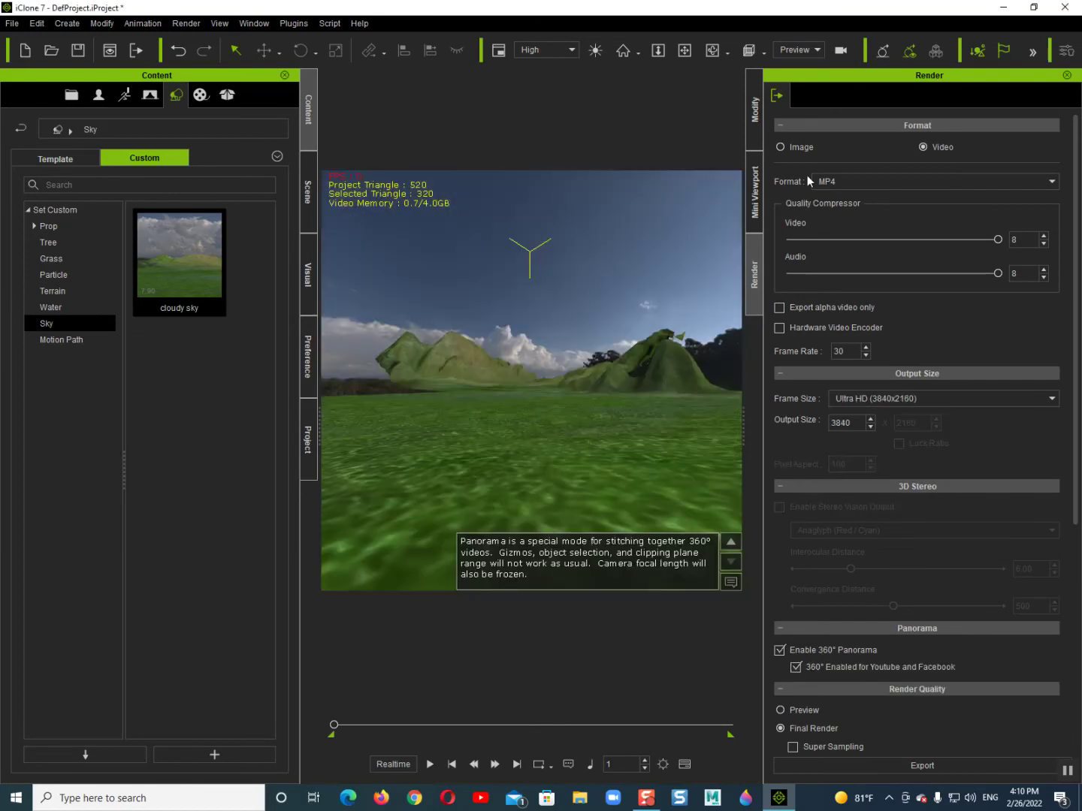
Step: Keep the output as MP4 video after looking around the panorama preview
{"action": "left_click", "coordinate": [792, 149]}
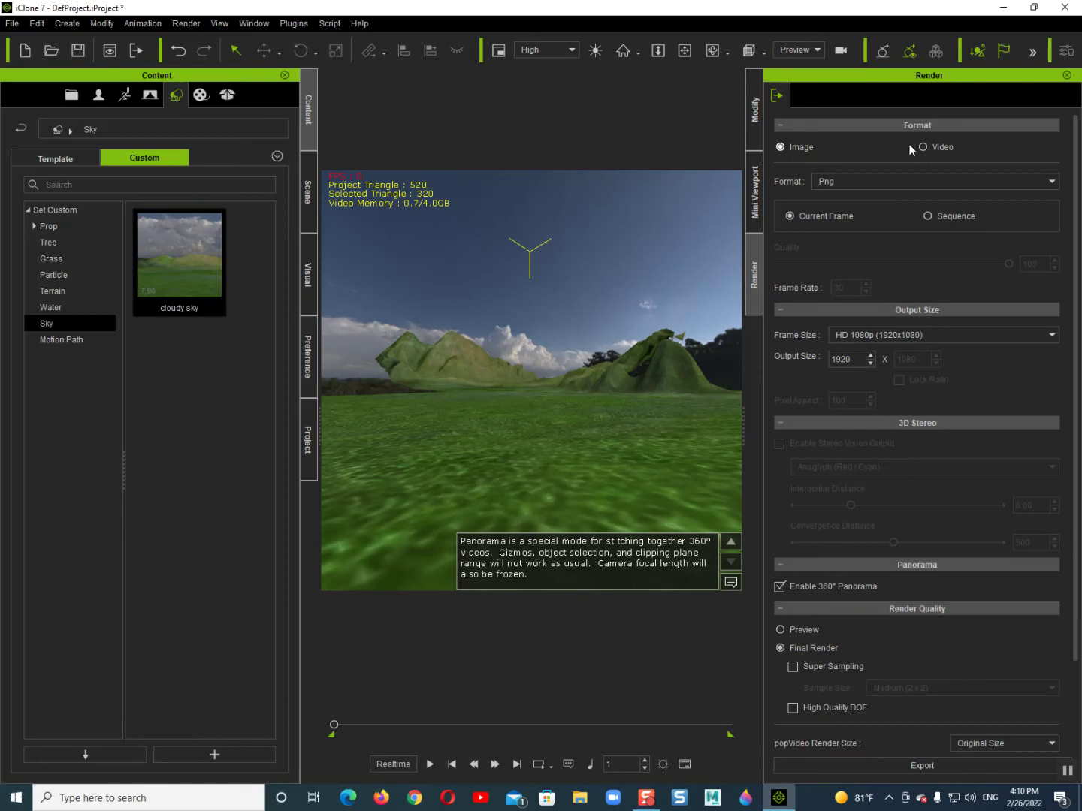
{"action": "mouse_move", "coordinate": [708, 294]}
{"action": "right_mouse_down"}
{"action": "mouse_move", "coordinate": [632, 428]}
{"action": "mouse_move", "coordinate": [607, 450]}
{"action": "right_mouse_up"}
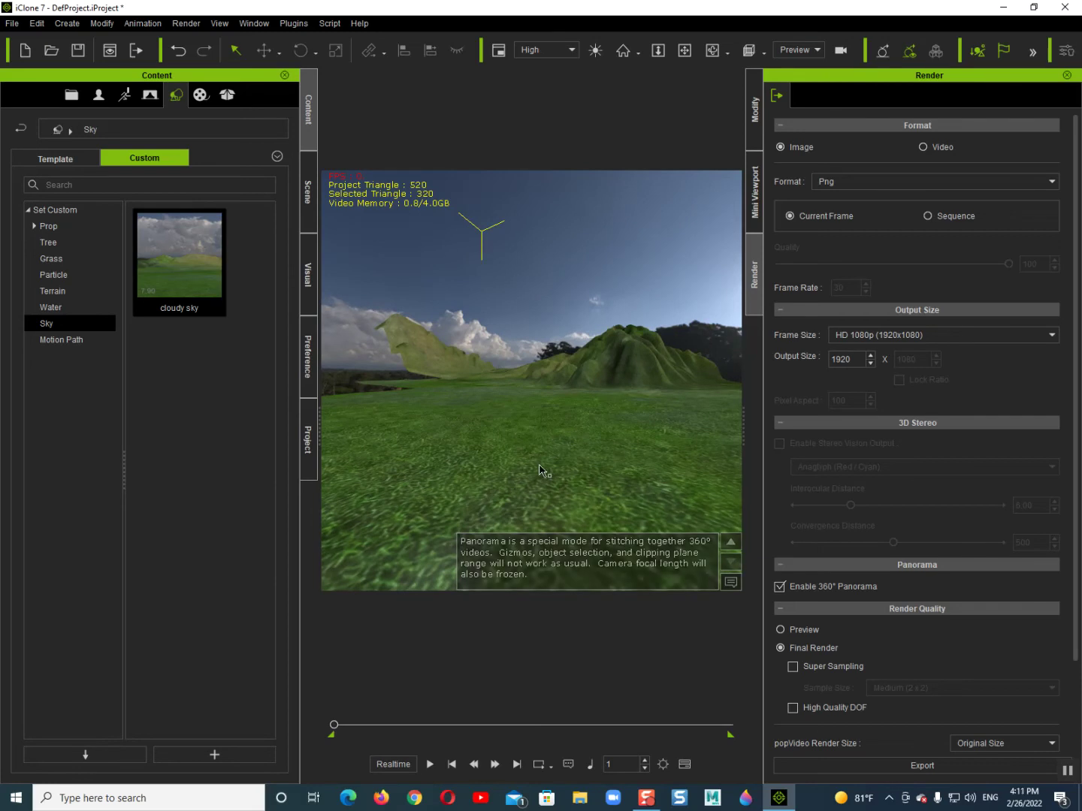
{"action": "mouse_move", "coordinate": [537, 464]}
{"action": "right_mouse_down"}
{"action": "mouse_move", "coordinate": [617, 459]}
{"action": "mouse_move", "coordinate": [545, 415]}
{"action": "right_mouse_up"}
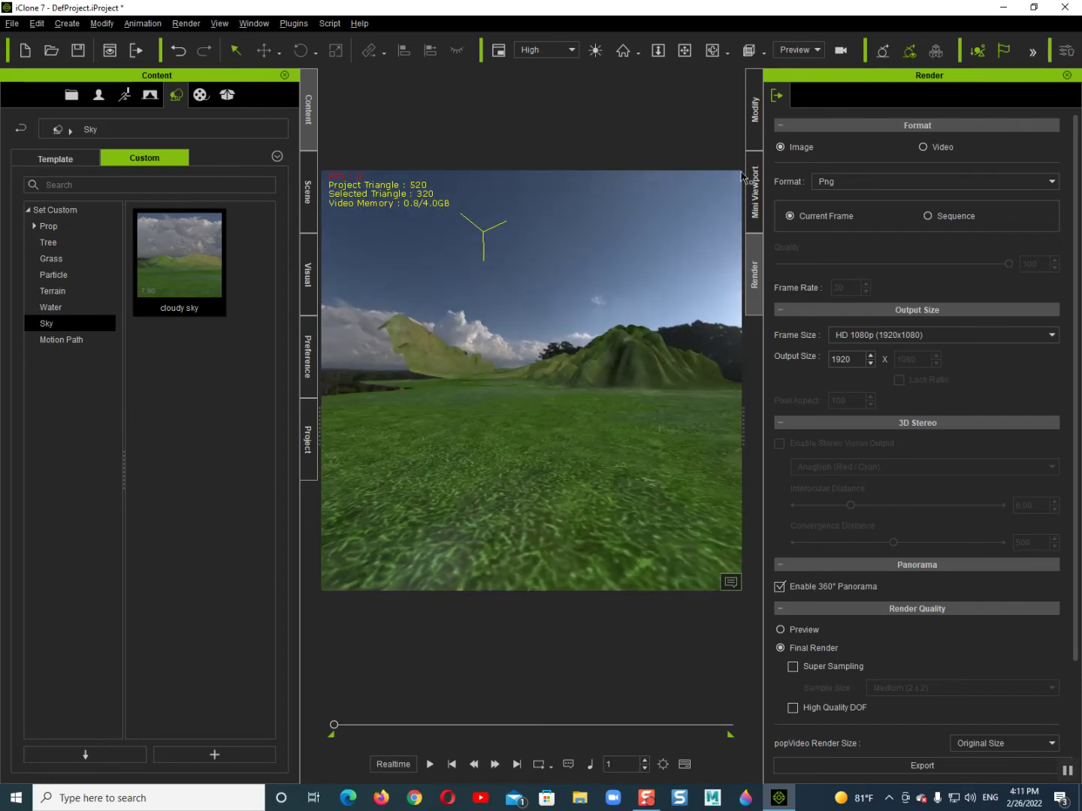
{"action": "left_click", "coordinate": [923, 146]}
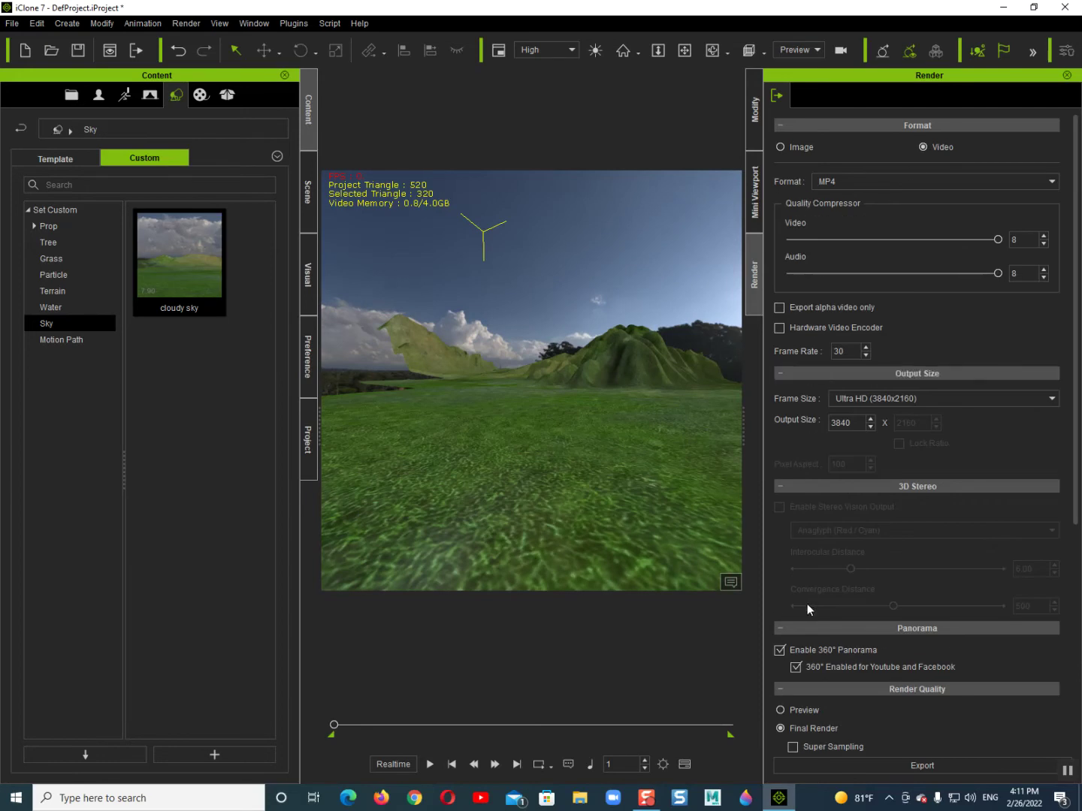
{"action": "scroll", "coordinate": [808, 609], "scroll_direction": "down", "scroll_amount": 3}
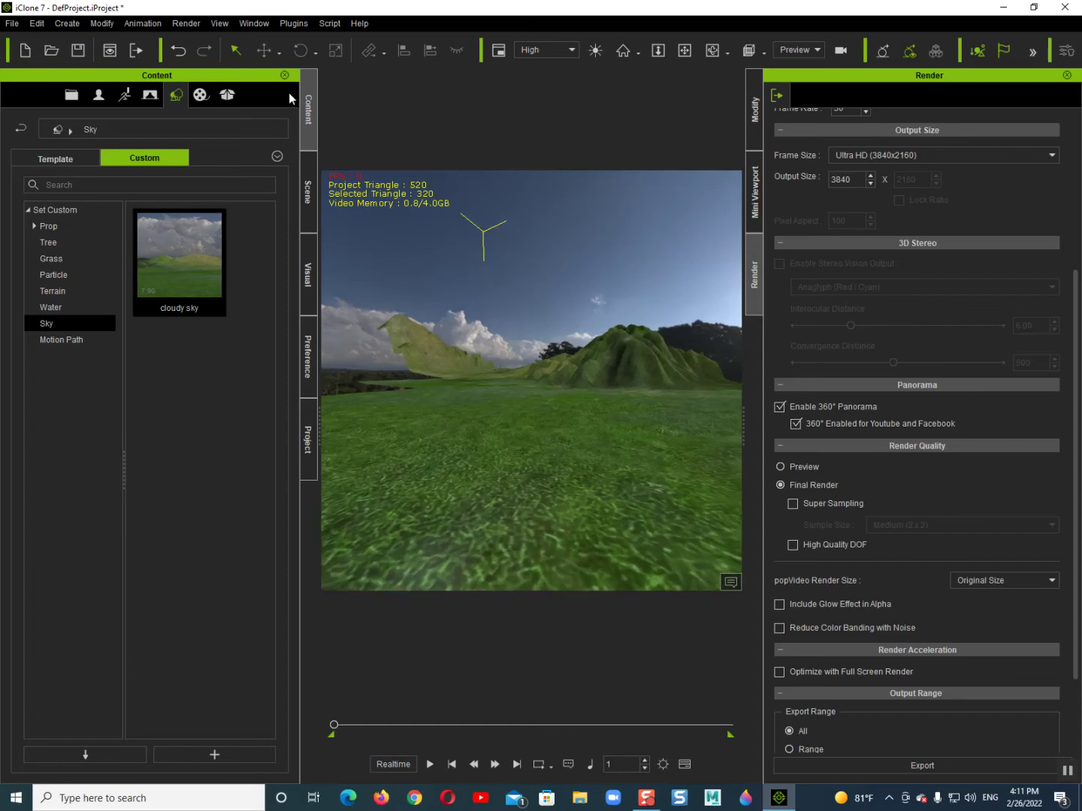
{"action": "left_click", "coordinate": [67, 23]}
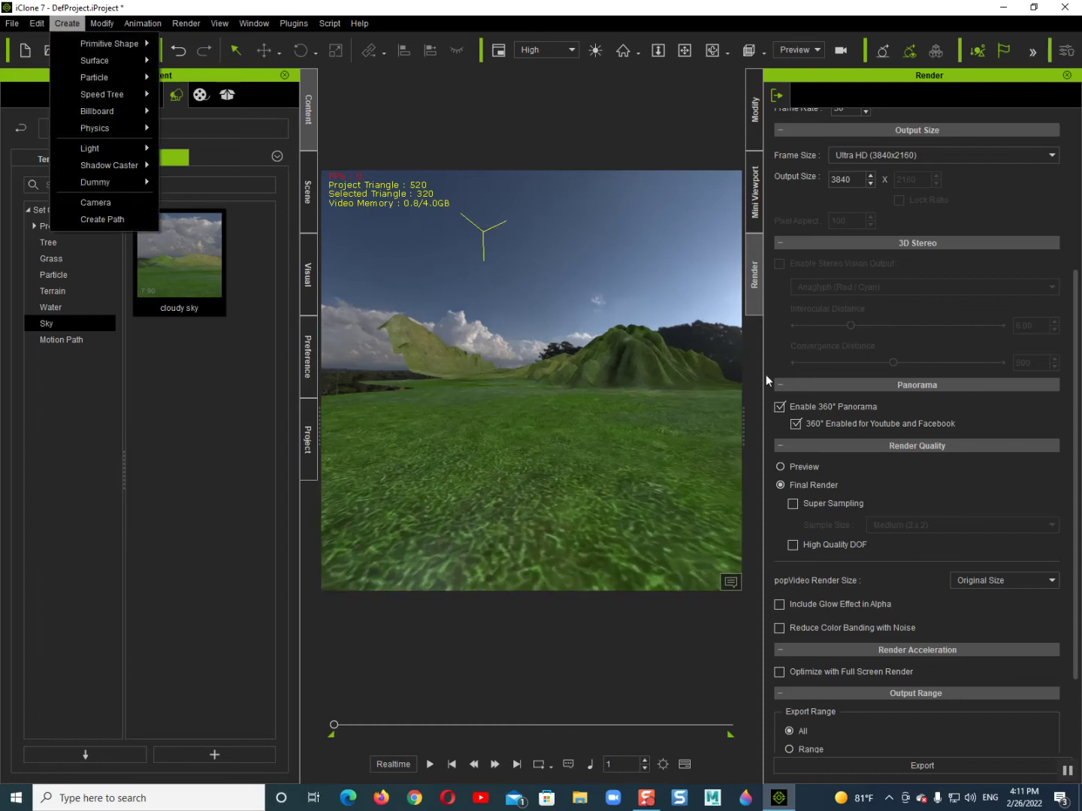
Step: Turn off 360° panorama and create a new camera
{"action": "left_click", "coordinate": [779, 406]}
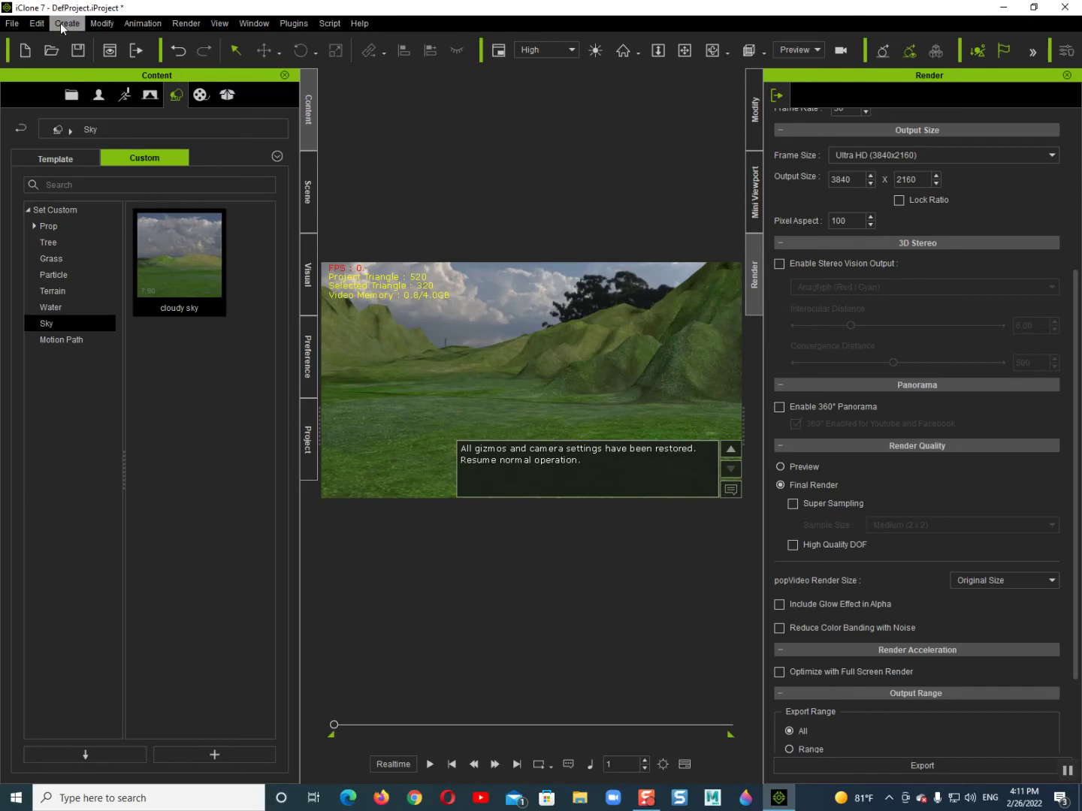
{"action": "left_click", "coordinate": [66, 24]}
{"action": "left_click", "coordinate": [94, 202]}
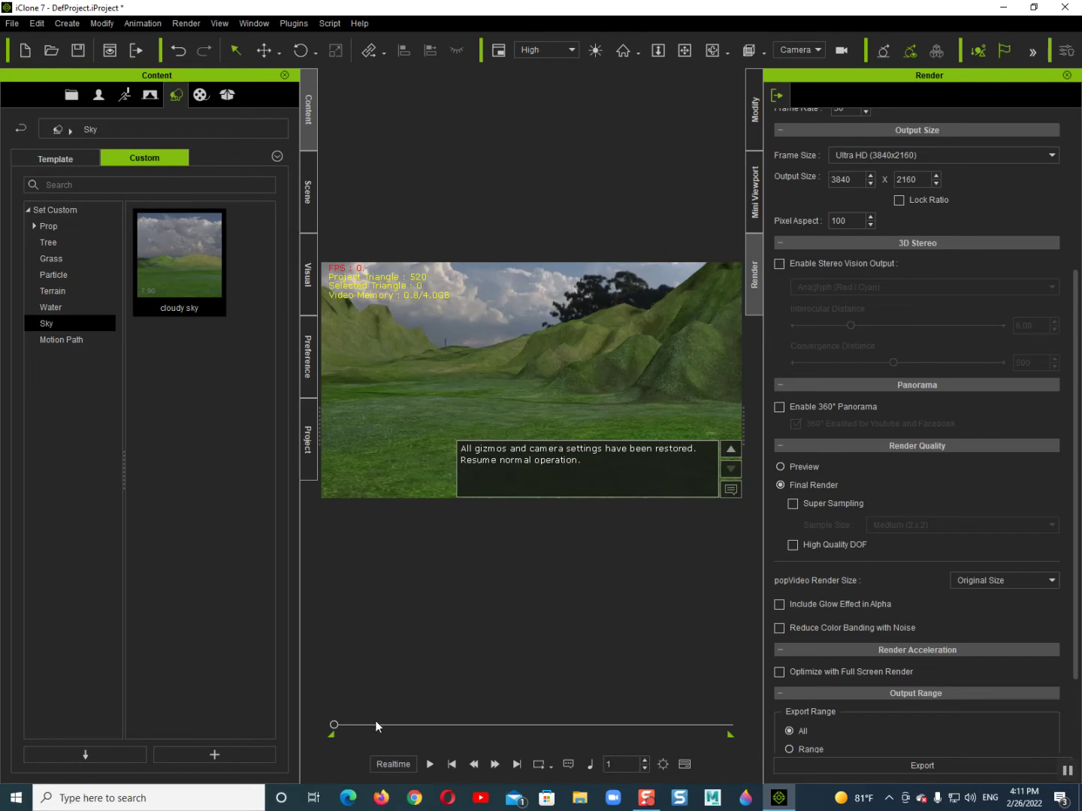
Step: At frame 80, turn and pan the camera toward the tall hillside
{"action": "left_click_drag", "start_coordinate": [336, 724], "coordinate": [351, 724]}
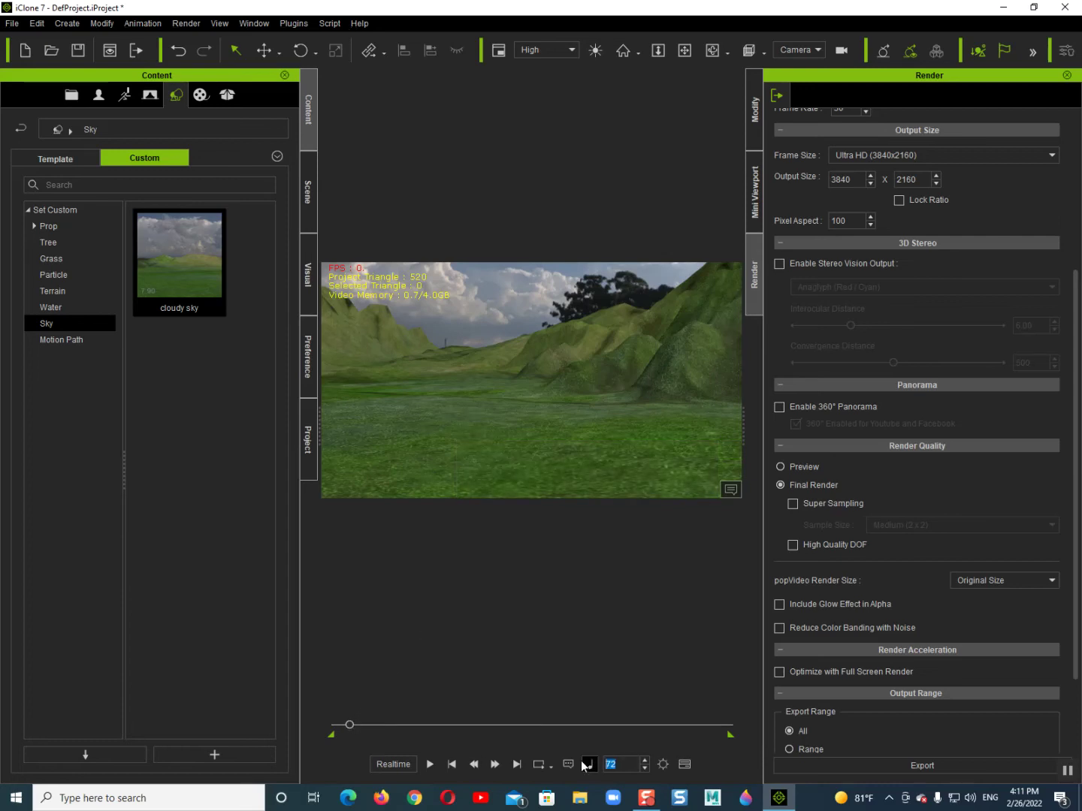
{"action": "type", "text": "80"}
{"action": "key", "text": "Return"}
{"action": "right_click_drag", "start_coordinate": [478, 434], "coordinate": [527, 404]}
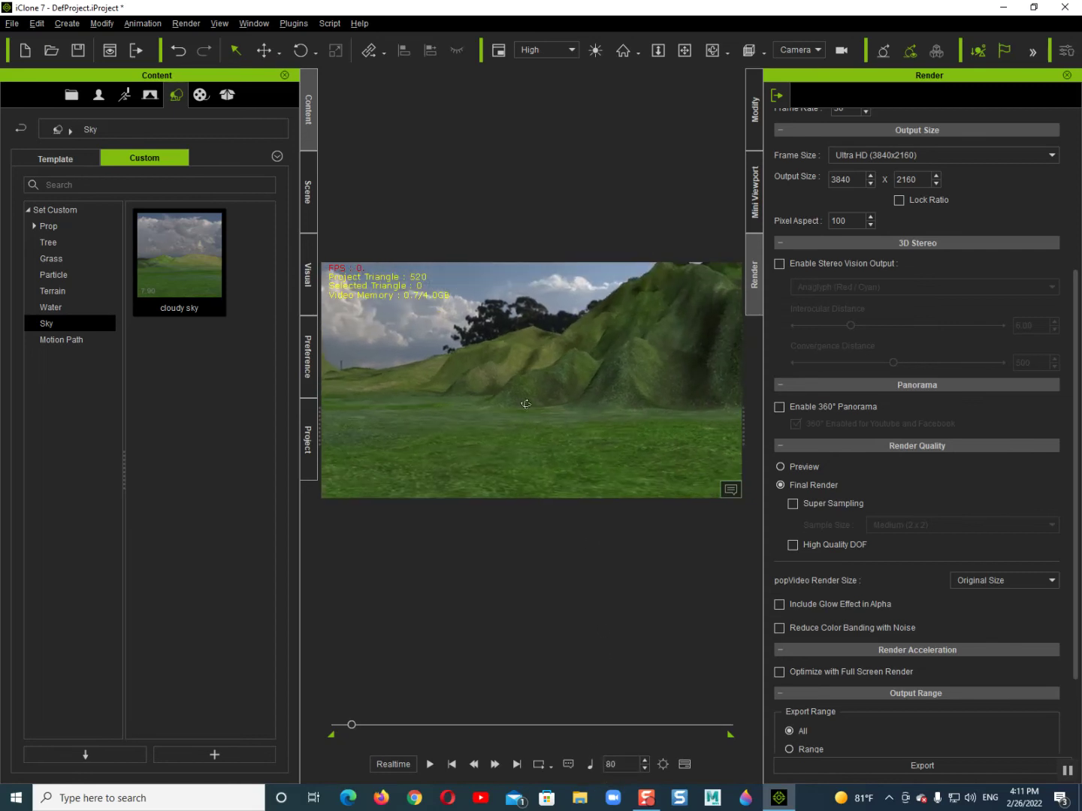
{"action": "middle_click_drag", "start_coordinate": [527, 402], "coordinate": [529, 410]}
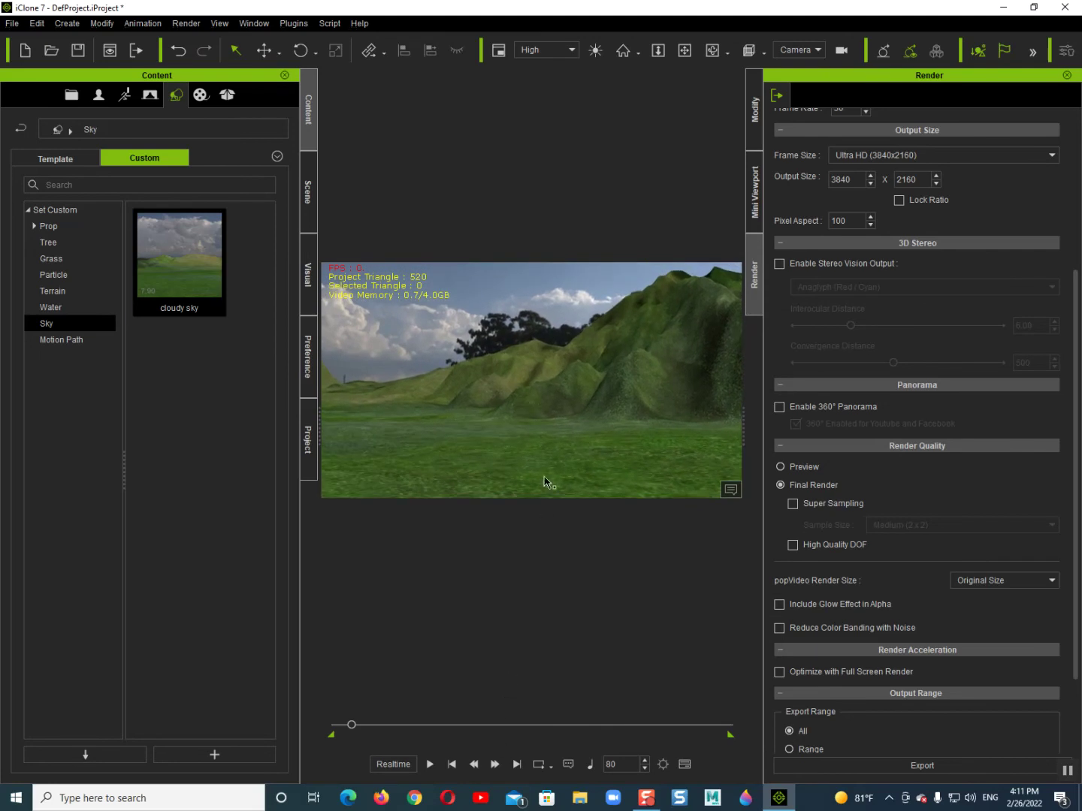
{"action": "key", "text": "F3"}
Step: End the play range at frame 80 and play the camera animation from frame 1
{"action": "left_click", "coordinate": [625, 535]}
{"action": "left_click", "coordinate": [451, 483]}
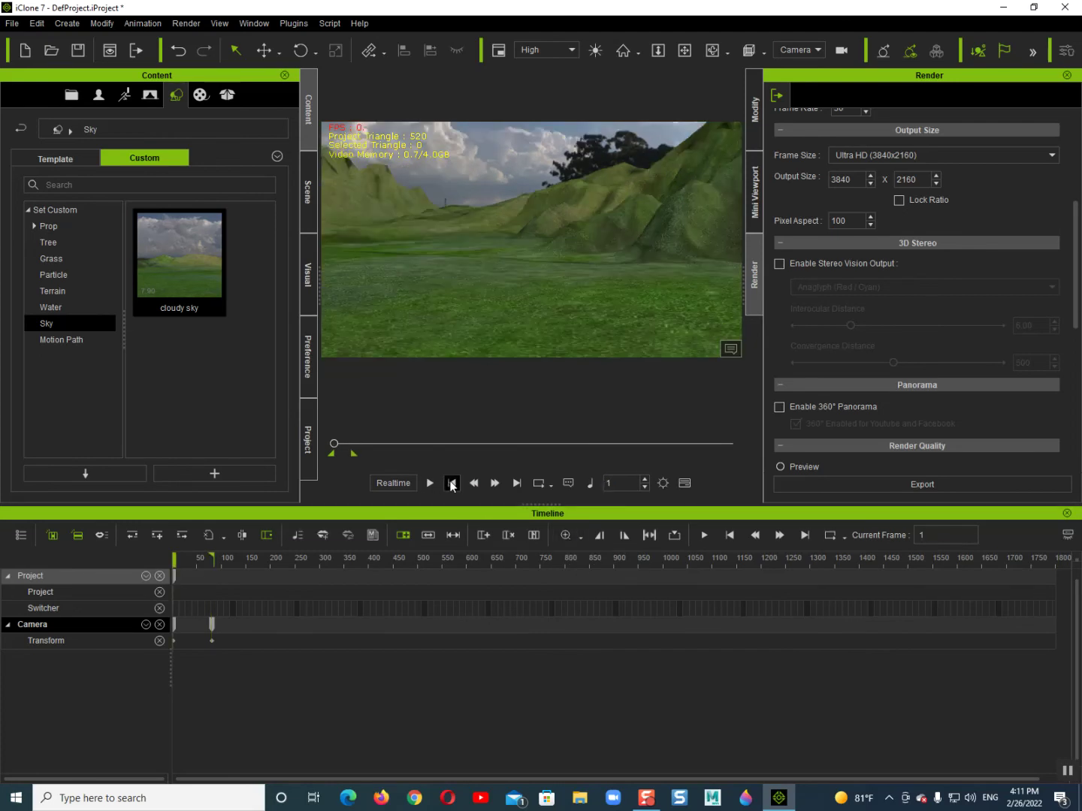
{"action": "key", "text": "space"}
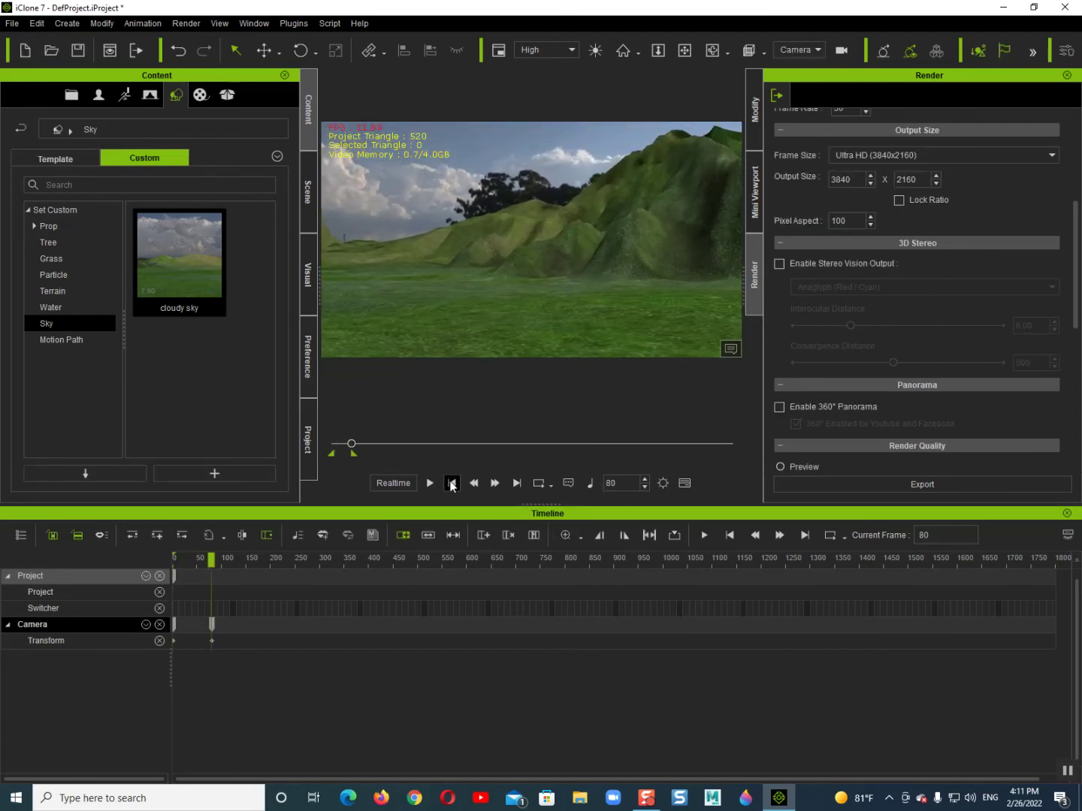
{"action": "left_click", "coordinate": [450, 484]}
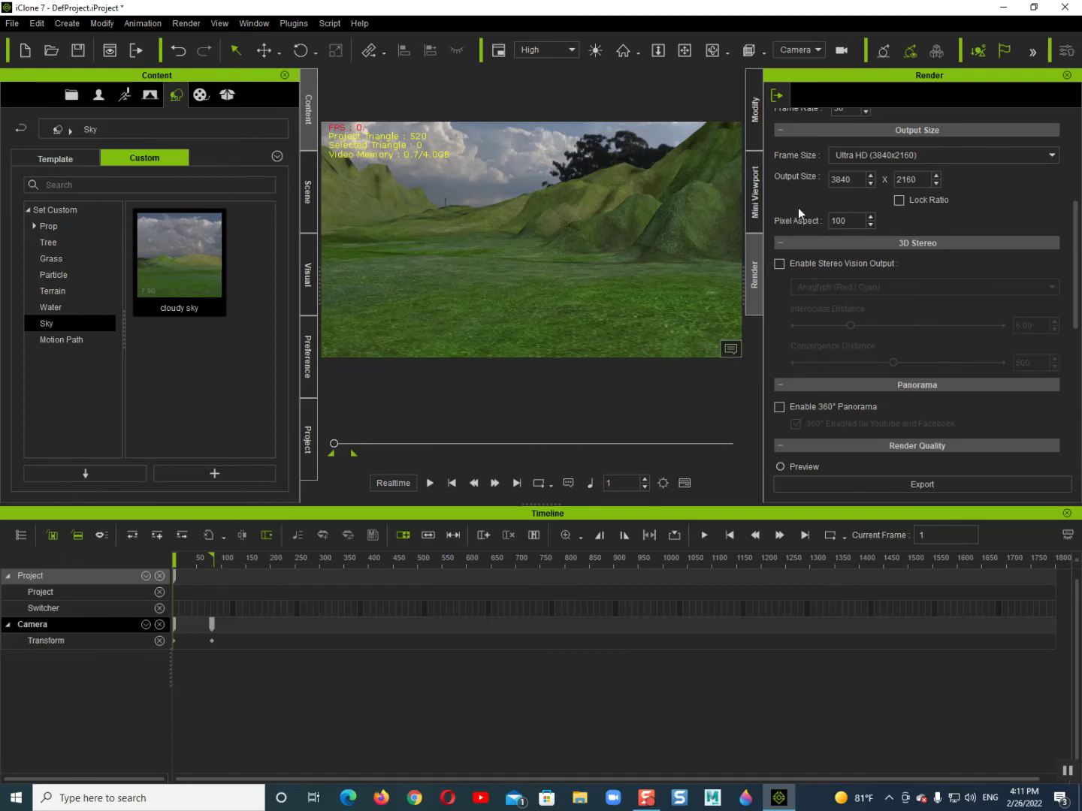
{"action": "scroll", "coordinate": [850, 315], "scroll_direction": "down", "scroll_amount": 3}
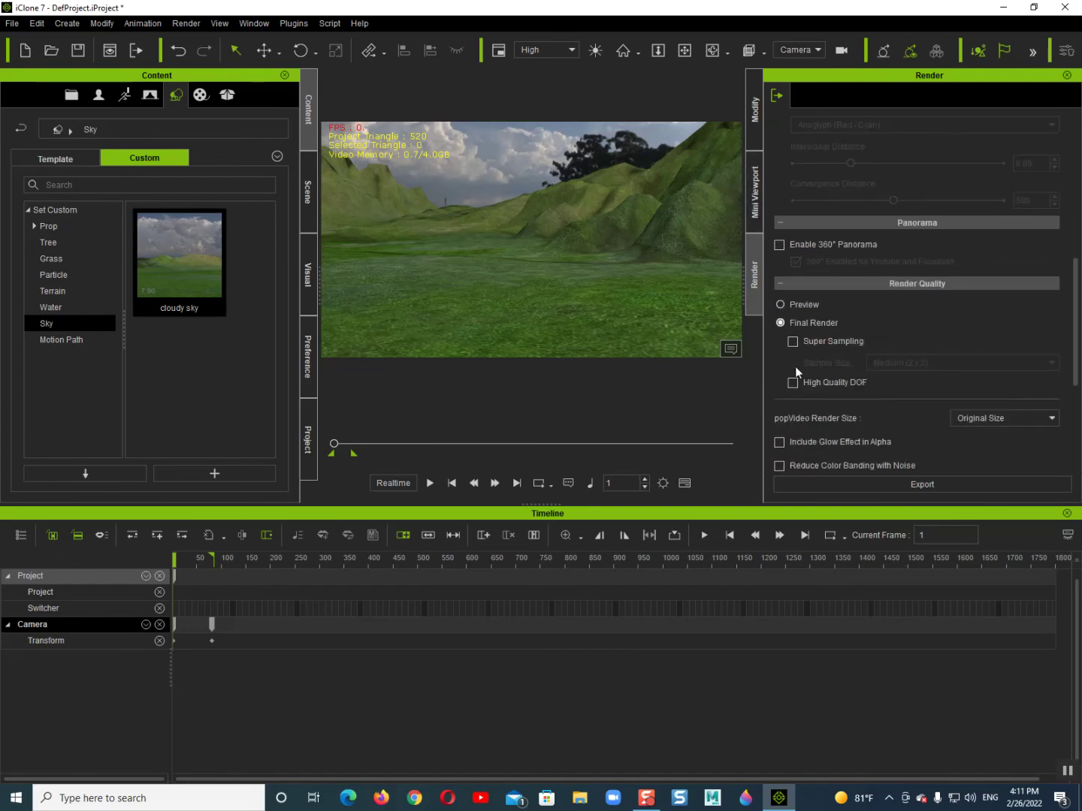
{"action": "key", "text": "F3"}
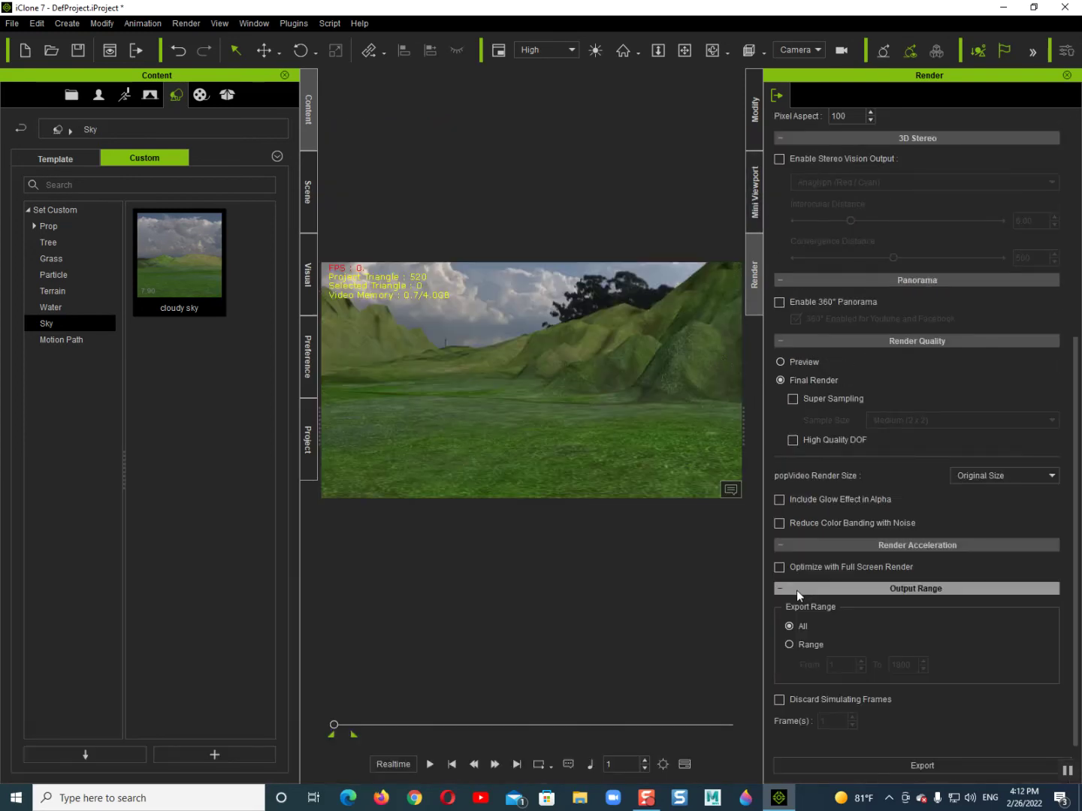
Step: Re-enable 360° panorama and preview the camera animation in panorama
{"action": "left_click", "coordinate": [780, 303]}
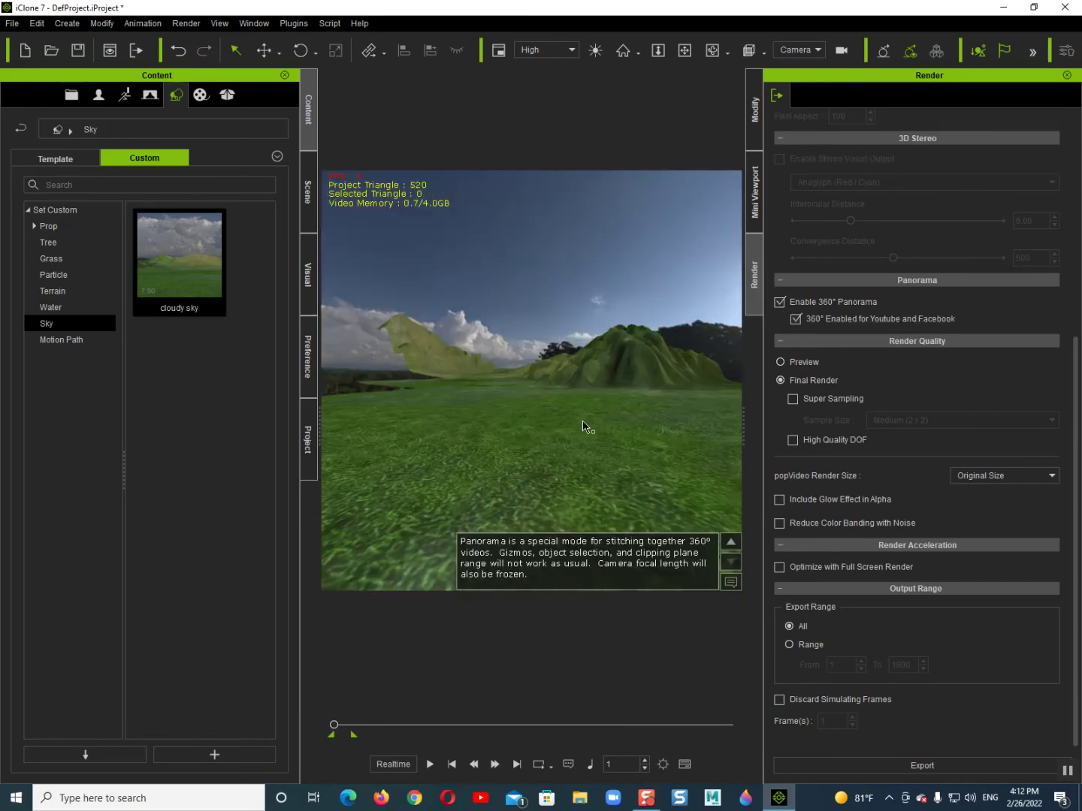
{"action": "key", "text": "space"}
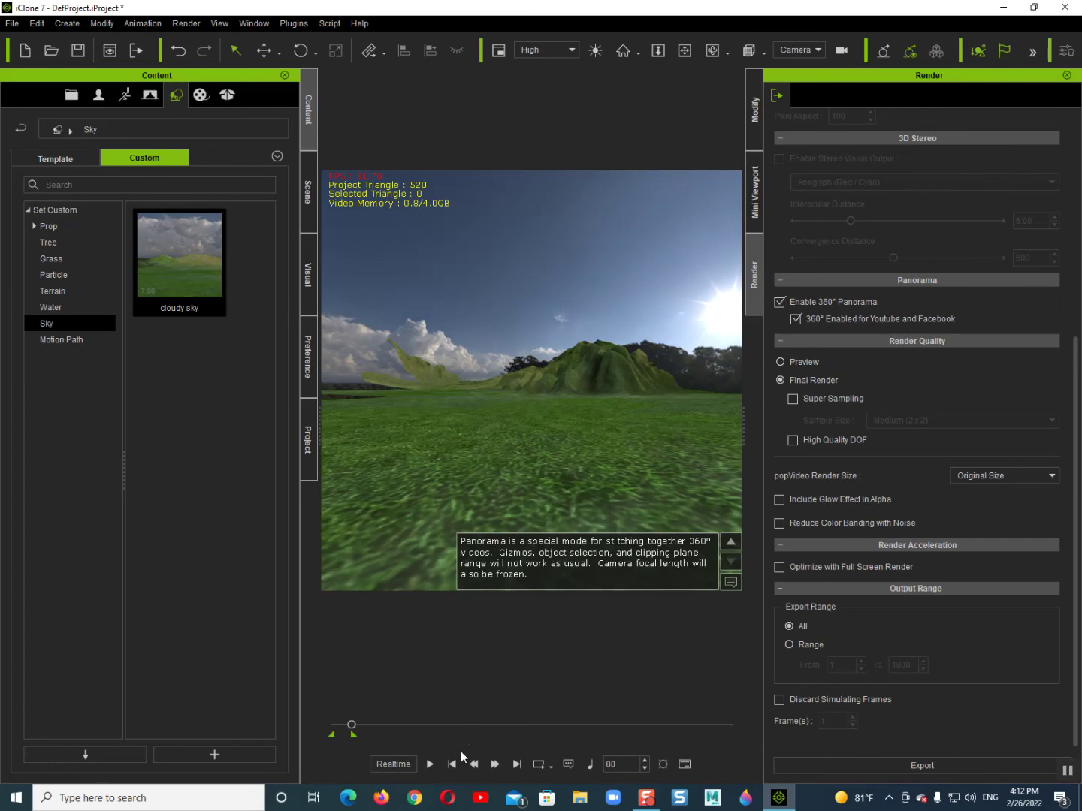
{"action": "left_click", "coordinate": [794, 763]}
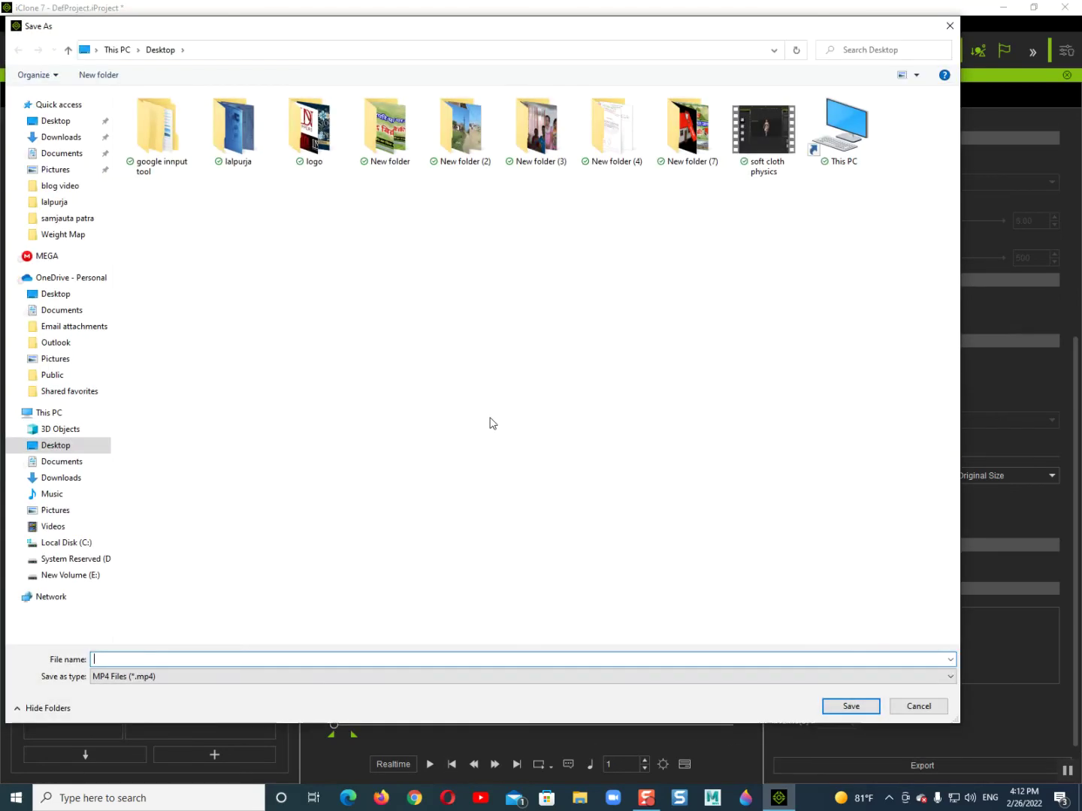
Step: Save the export as '1', then cancel and discard the 900-frame render
{"action": "type", "text": "1"}
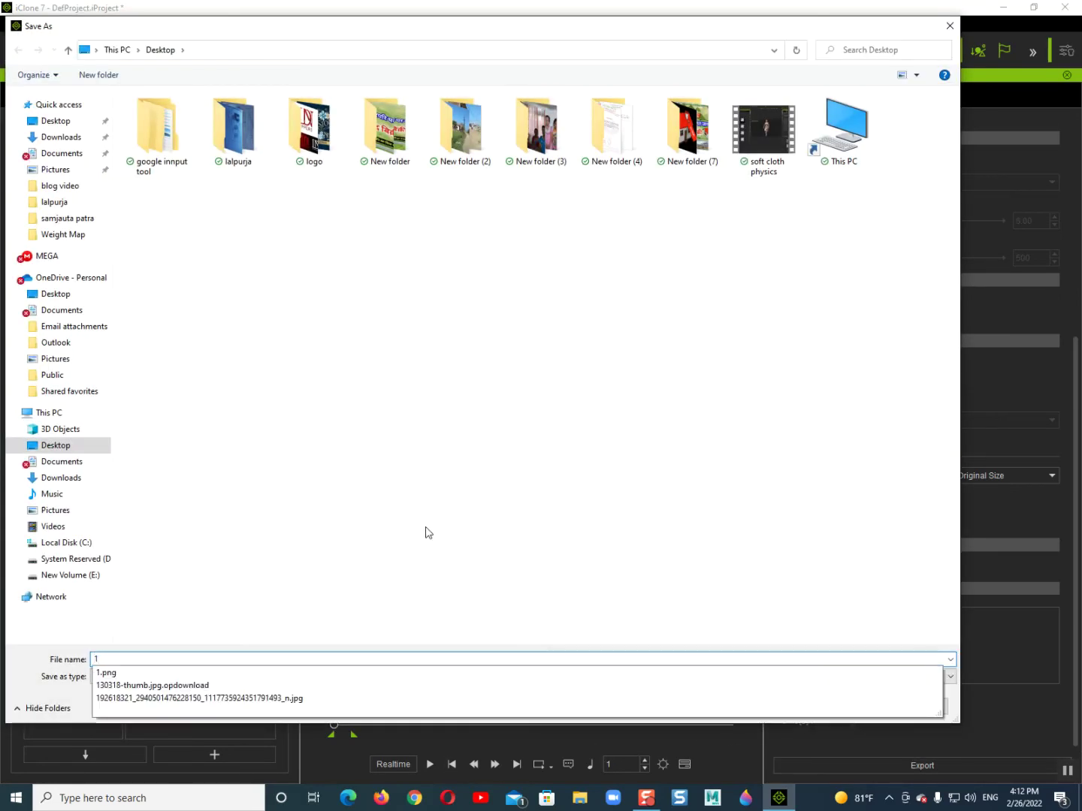
{"action": "key", "text": "Return"}
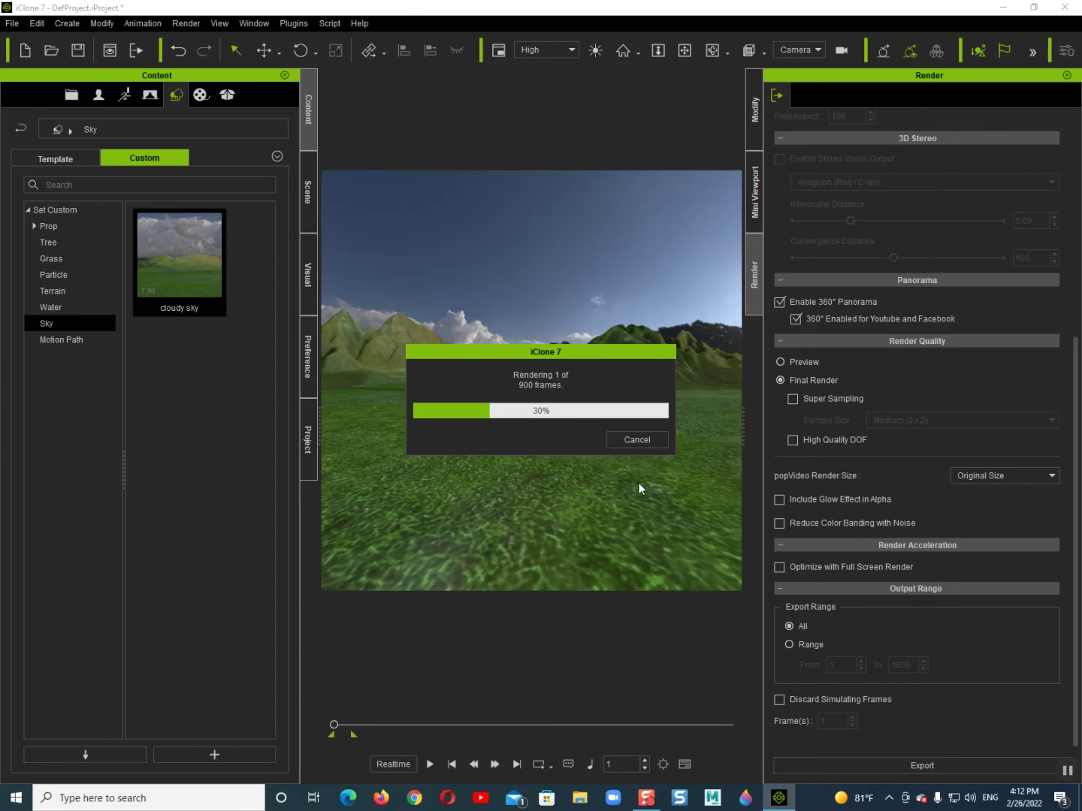
{"action": "left_click", "coordinate": [616, 437]}
{"action": "left_click", "coordinate": [535, 432]}
{"action": "type", "text": "80"}
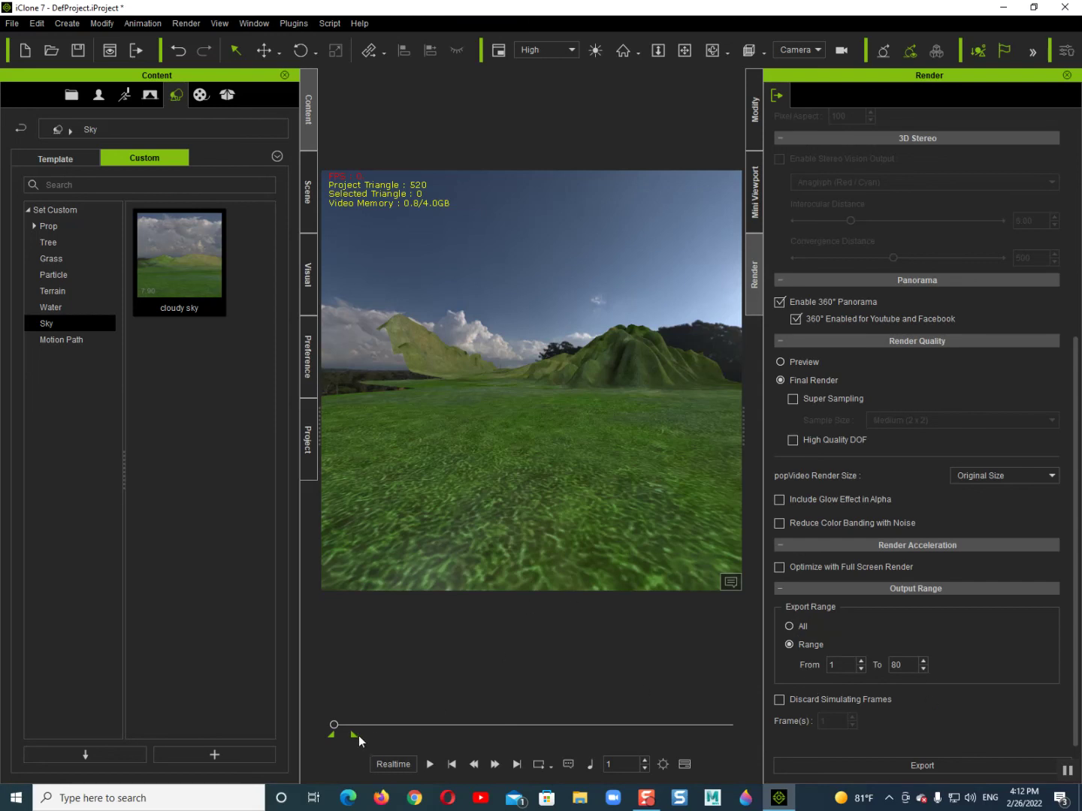
Step: Export the 80-frame panorama video as '1' and move the completion prompt aside
{"action": "left_click", "coordinate": [791, 764]}
{"action": "type", "text": "1"}
{"action": "key", "text": "Return"}
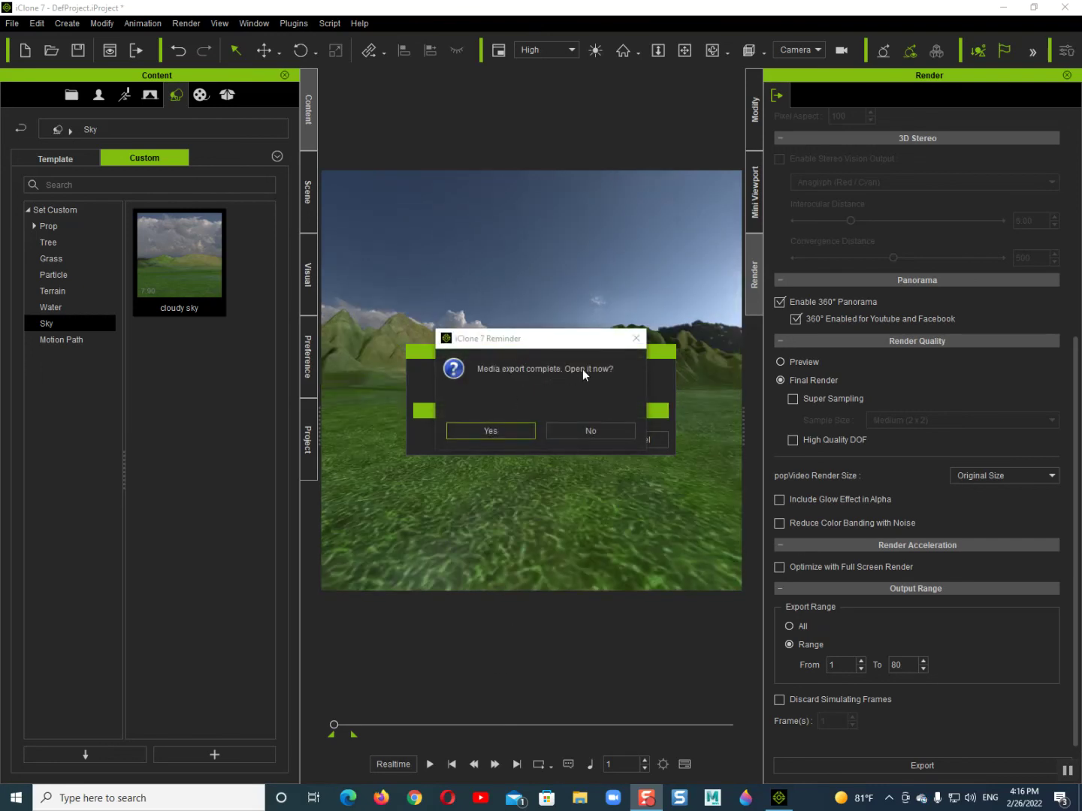
{"action": "left_click_drag", "start_coordinate": [559, 350], "coordinate": [551, 333]}
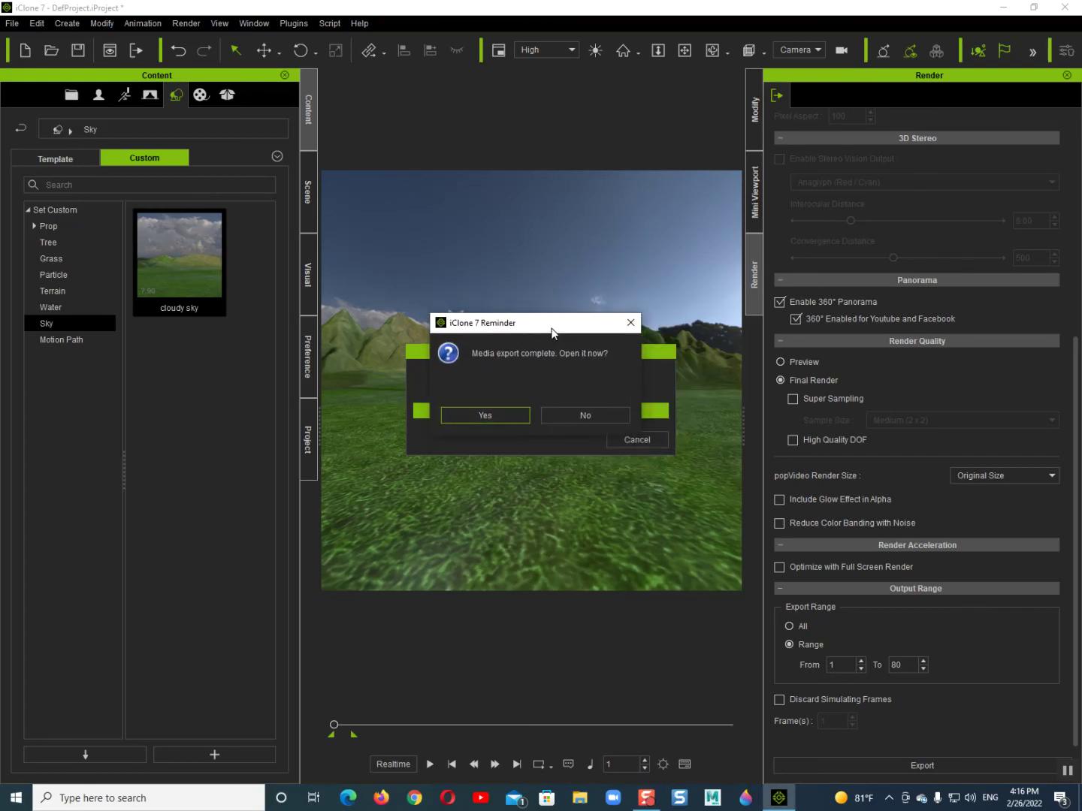
Step: Open the exported video in Movies & TV and look around the 360° view
{"action": "left_click", "coordinate": [475, 419]}
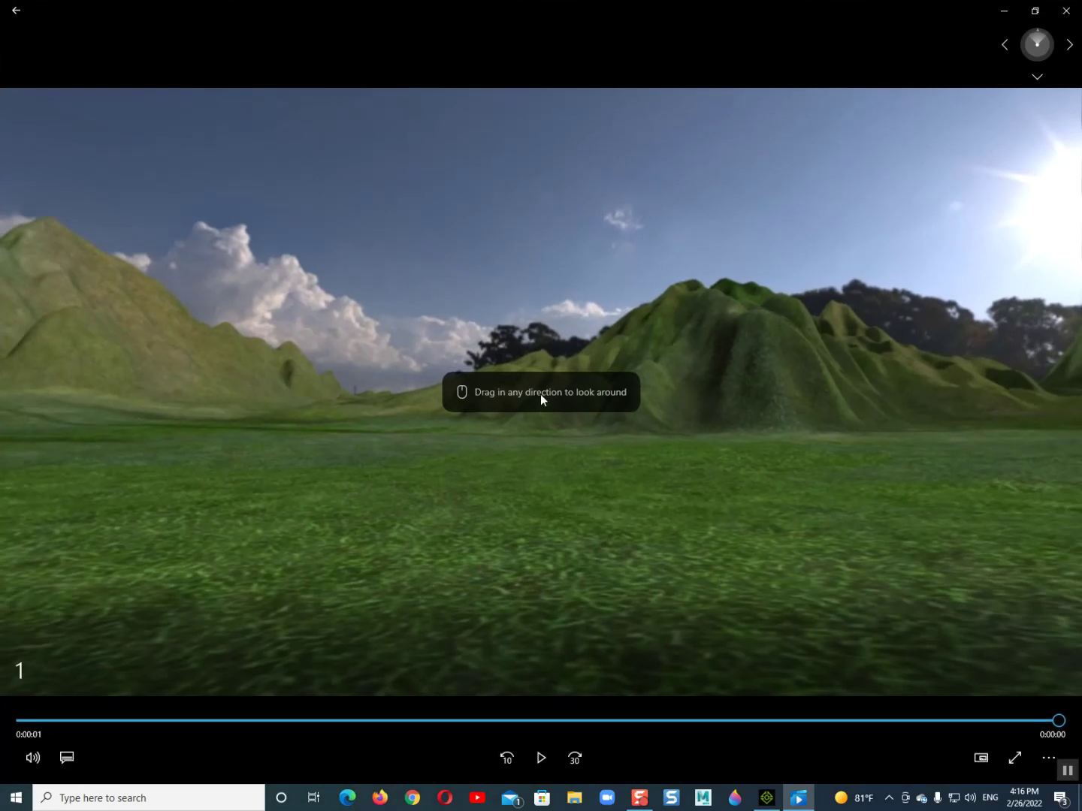
{"action": "mouse_move", "coordinate": [577, 473]}
{"action": "left_mouse_down"}
{"action": "mouse_move", "coordinate": [669, 509]}
{"action": "mouse_move", "coordinate": [932, 511]}
{"action": "mouse_move", "coordinate": [678, 504]}
{"action": "mouse_move", "coordinate": [666, 471]}
{"action": "mouse_move", "coordinate": [890, 472]}
{"action": "mouse_move", "coordinate": [507, 444]}
{"action": "mouse_move", "coordinate": [639, 487]}
{"action": "mouse_move", "coordinate": [736, 474]}
{"action": "mouse_move", "coordinate": [354, 446]}
{"action": "mouse_move", "coordinate": [667, 442]}
{"action": "mouse_move", "coordinate": [374, 452]}
{"action": "mouse_move", "coordinate": [826, 466]}
{"action": "mouse_move", "coordinate": [505, 466]}
{"action": "mouse_move", "coordinate": [379, 459]}
{"action": "mouse_move", "coordinate": [746, 459]}
{"action": "mouse_move", "coordinate": [362, 444]}
{"action": "mouse_move", "coordinate": [364, 707]}
{"action": "mouse_move", "coordinate": [413, 447]}
{"action": "mouse_move", "coordinate": [635, 262]}
{"action": "mouse_move", "coordinate": [852, 222]}
{"action": "mouse_move", "coordinate": [816, 215]}
{"action": "mouse_move", "coordinate": [423, 409]}
{"action": "mouse_move", "coordinate": [944, 387]}
{"action": "mouse_move", "coordinate": [701, 344]}
{"action": "mouse_move", "coordinate": [526, 345]}
{"action": "mouse_move", "coordinate": [519, 319]}
{"action": "mouse_move", "coordinate": [580, 304]}
{"action": "mouse_move", "coordinate": [581, 366]}
{"action": "mouse_move", "coordinate": [565, 256]}
{"action": "mouse_move", "coordinate": [455, 226]}
{"action": "mouse_move", "coordinate": [514, 356]}
{"action": "mouse_move", "coordinate": [580, 341]}
{"action": "mouse_move", "coordinate": [472, 334]}
{"action": "mouse_move", "coordinate": [508, 417]}
{"action": "mouse_move", "coordinate": [490, 342]}
{"action": "mouse_move", "coordinate": [422, 383]}
{"action": "mouse_move", "coordinate": [478, 387]}
{"action": "mouse_move", "coordinate": [343, 397]}
{"action": "mouse_move", "coordinate": [336, 373]}
{"action": "mouse_move", "coordinate": [432, 351]}
{"action": "mouse_move", "coordinate": [710, 346]}
{"action": "mouse_move", "coordinate": [398, 342]}
{"action": "mouse_move", "coordinate": [735, 355]}
{"action": "left_mouse_up"}
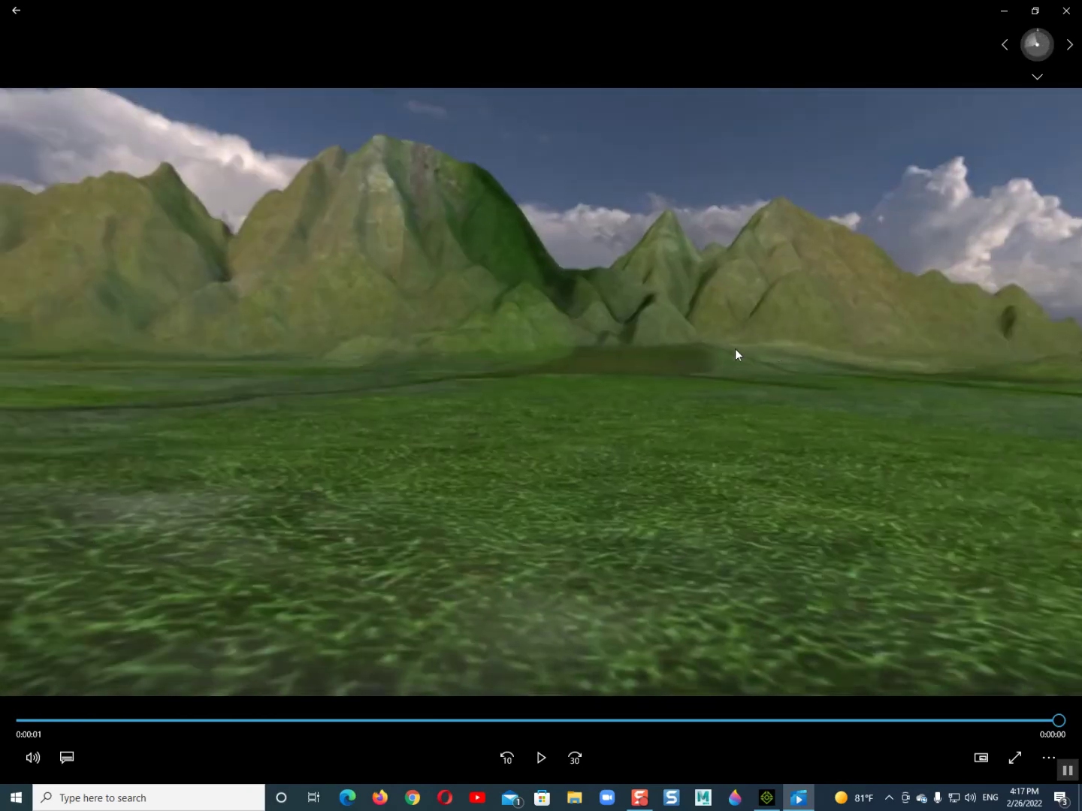